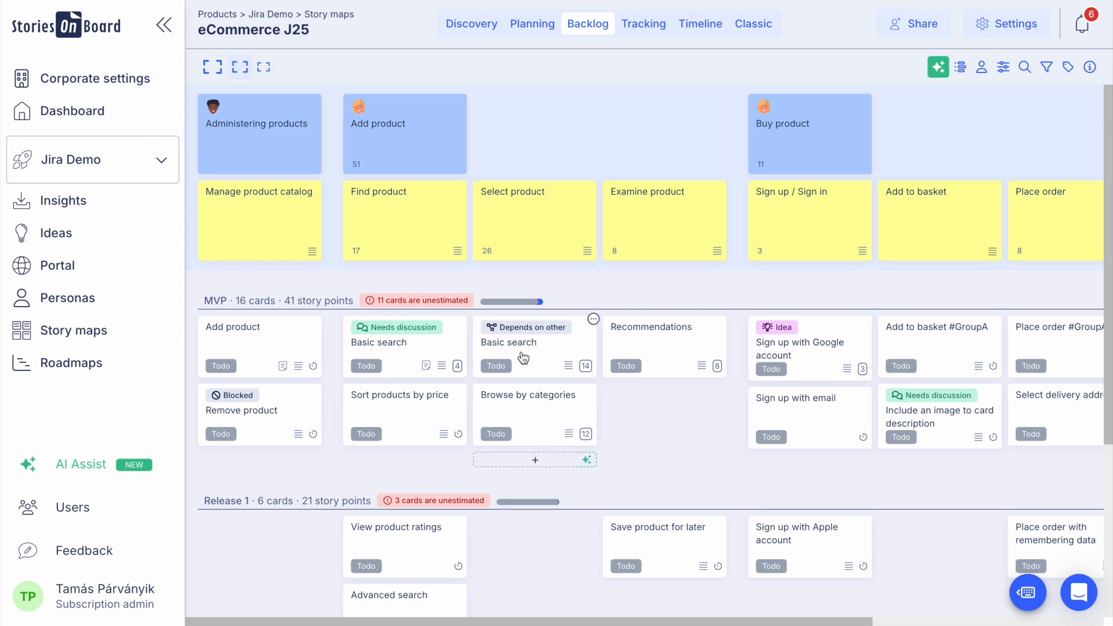
# Step: Review the goals and pains of the Online Shopper persona on the story map
pyautogui.moveTo(534, 349)
pyautogui.mouseDown()
pyautogui.moveTo(521, 351)
pyautogui.moveTo(540, 352)
pyautogui.mouseUp()
pyautogui.click(981, 68)
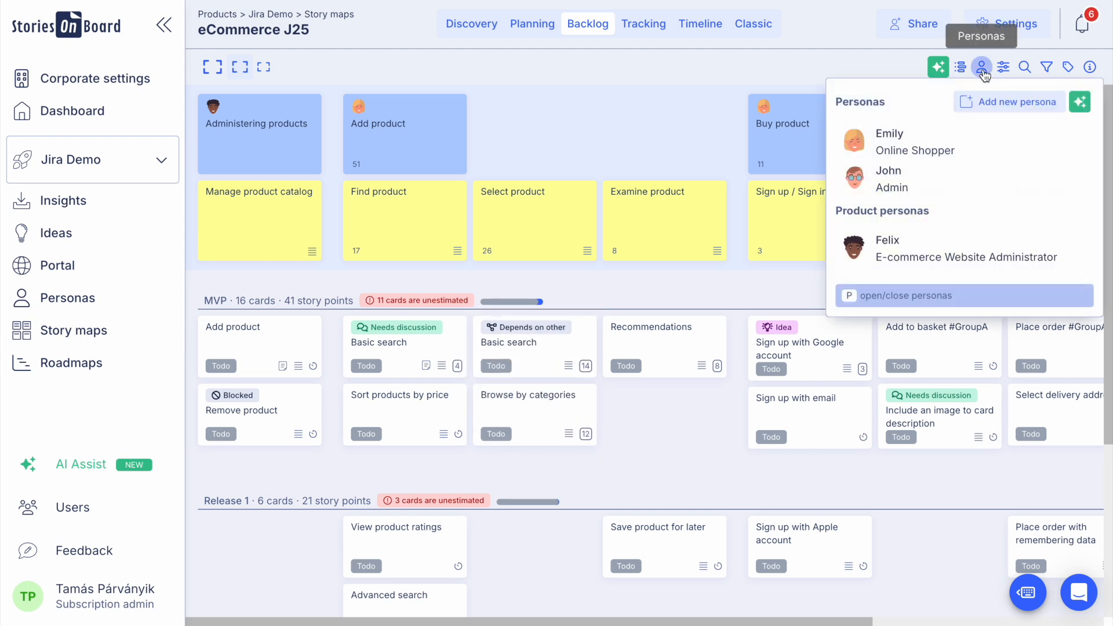
pyautogui.click(936, 150)
pyautogui.click(884, 319)
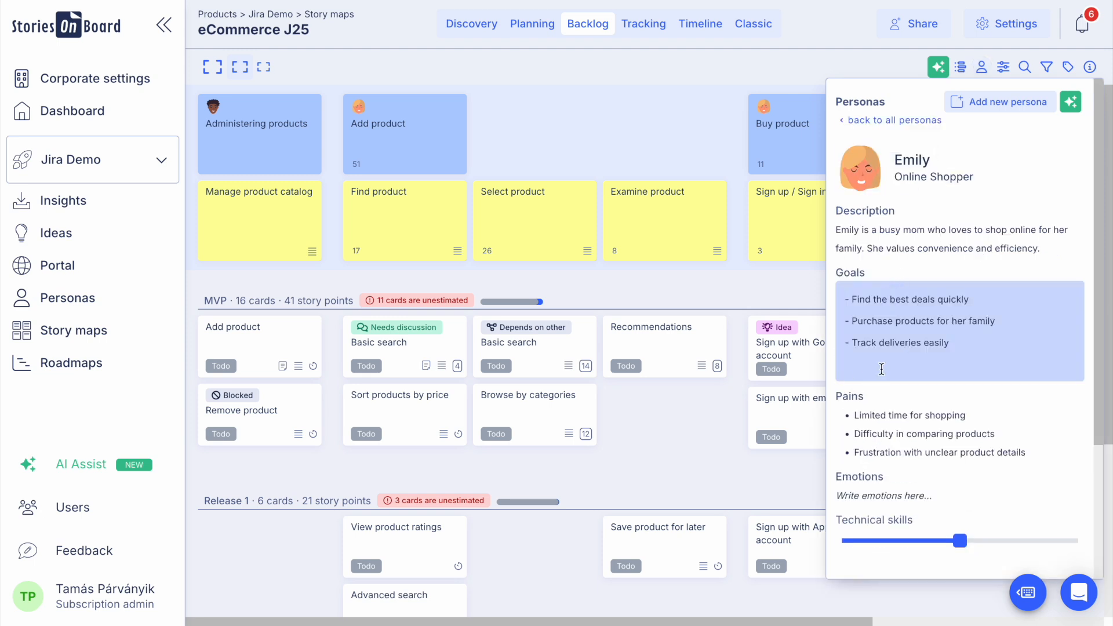
pyautogui.click(867, 442)
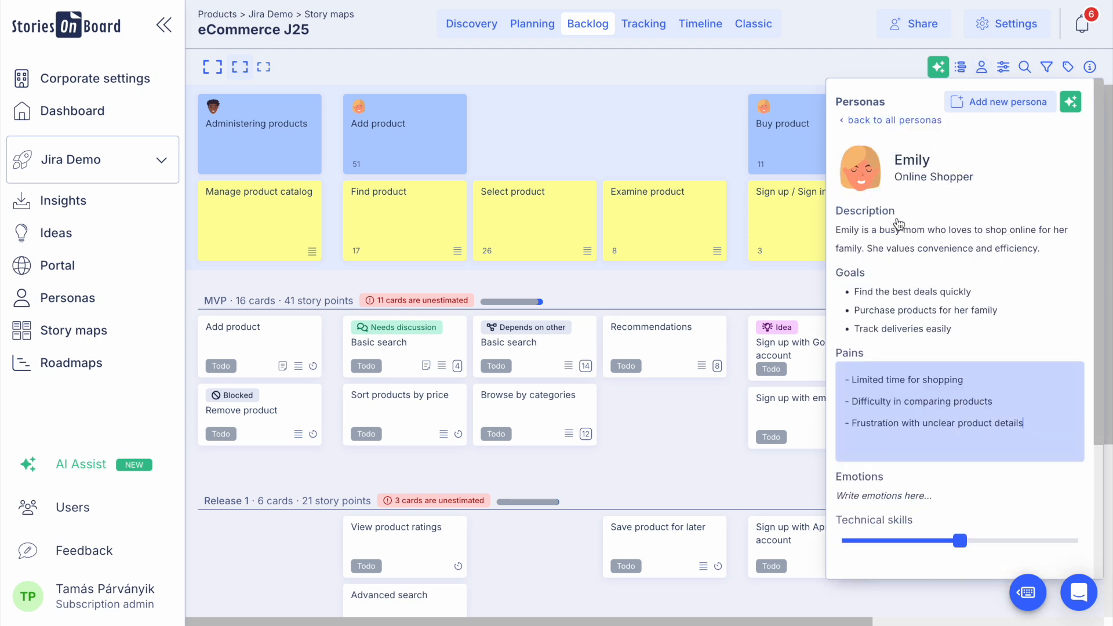
pyautogui.click(747, 79)
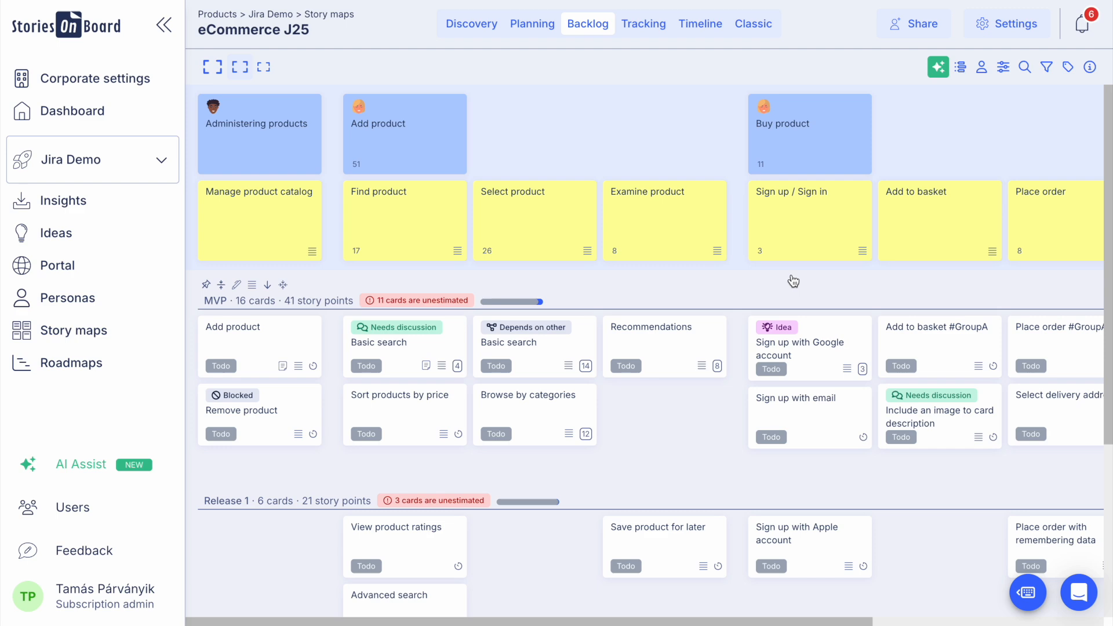
# Step: Start a Jira integration for the story map and grant StoriesOnBoard access to the storiesonboard.atlassian.net site
pyautogui.click(1007, 31)
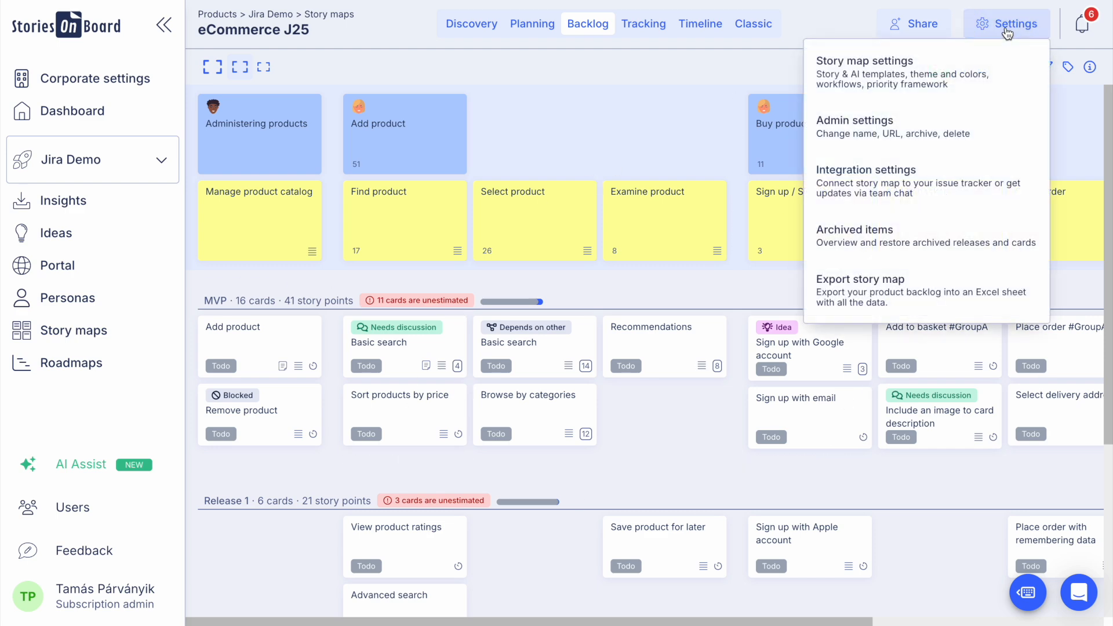
pyautogui.click(882, 174)
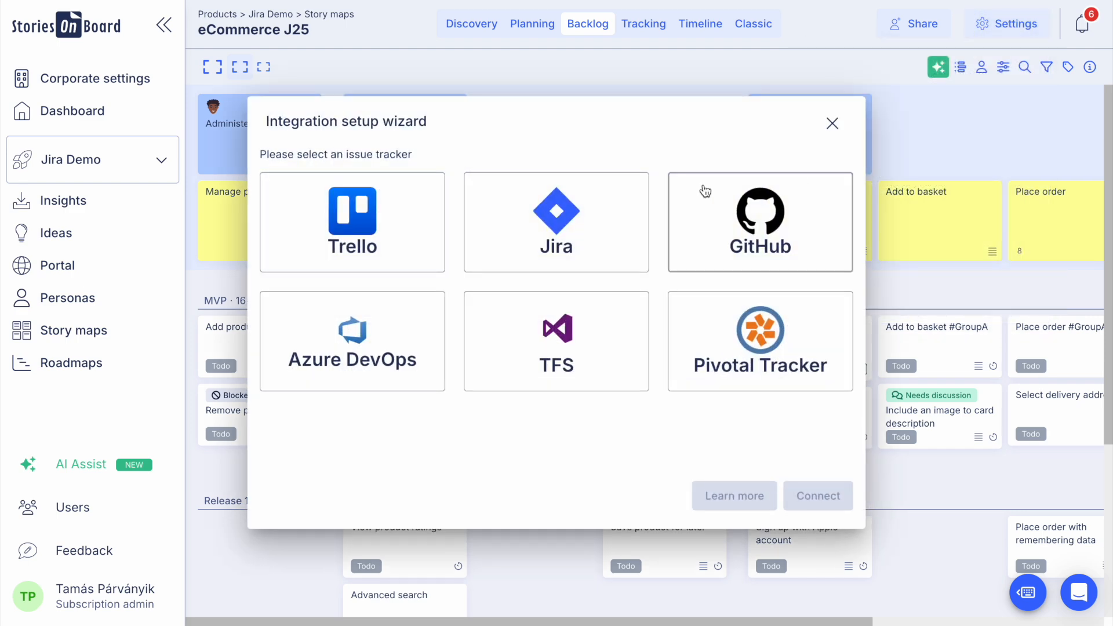
pyautogui.click(574, 229)
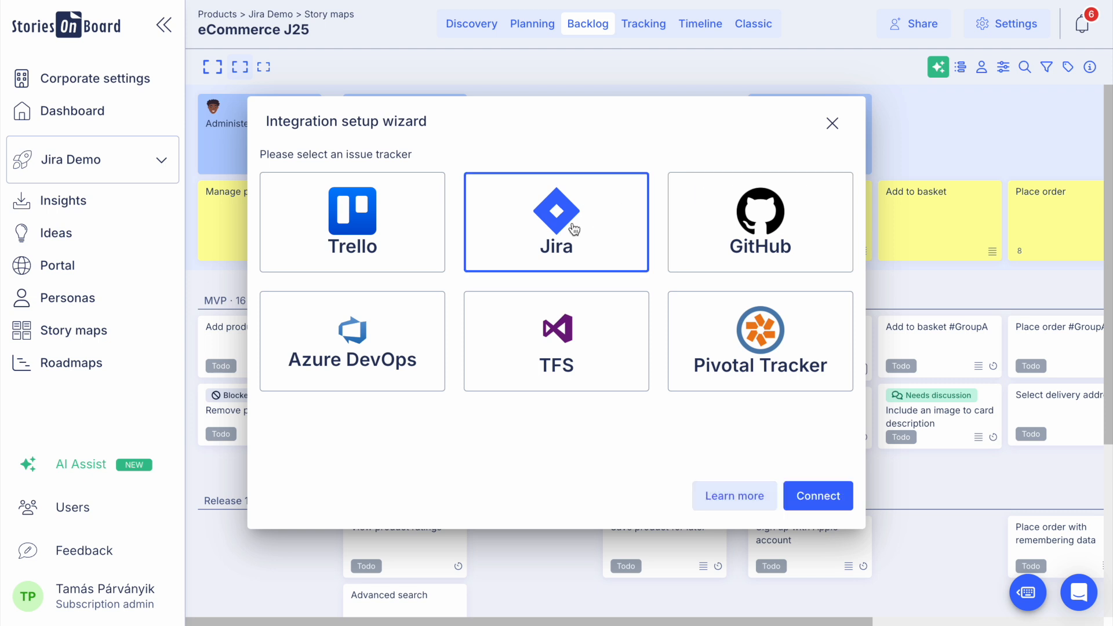
pyautogui.click(822, 497)
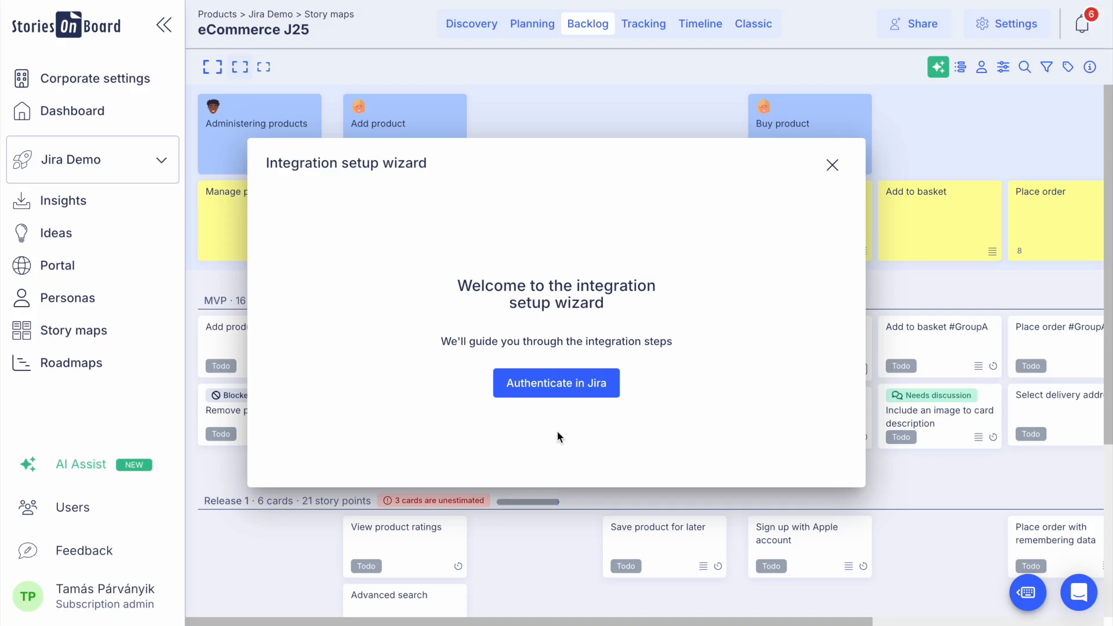
pyautogui.click(561, 392)
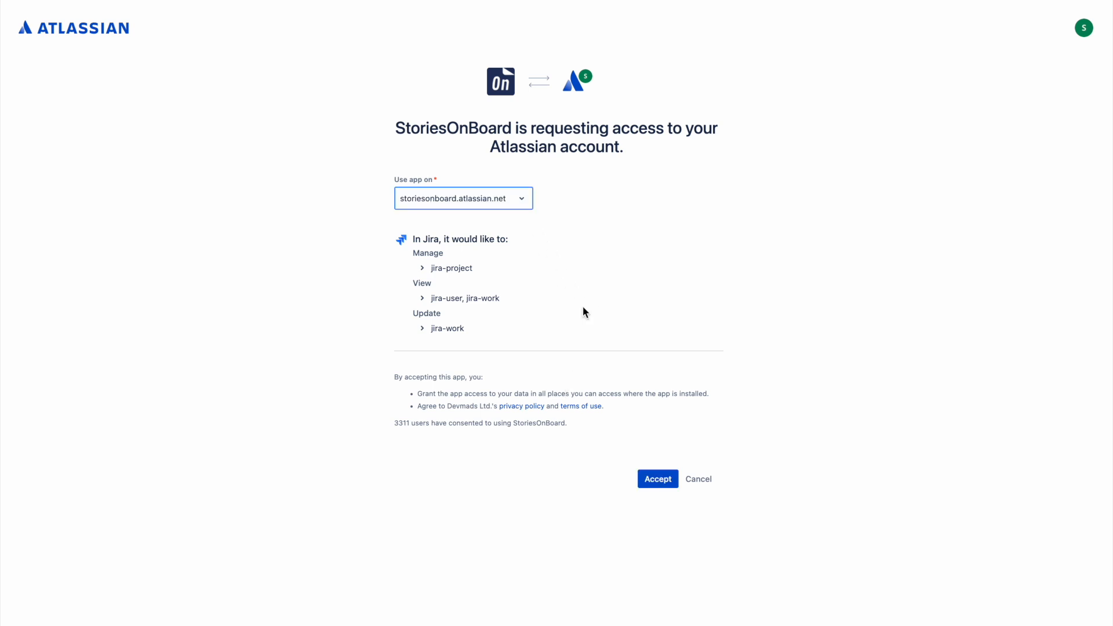
pyautogui.click(654, 481)
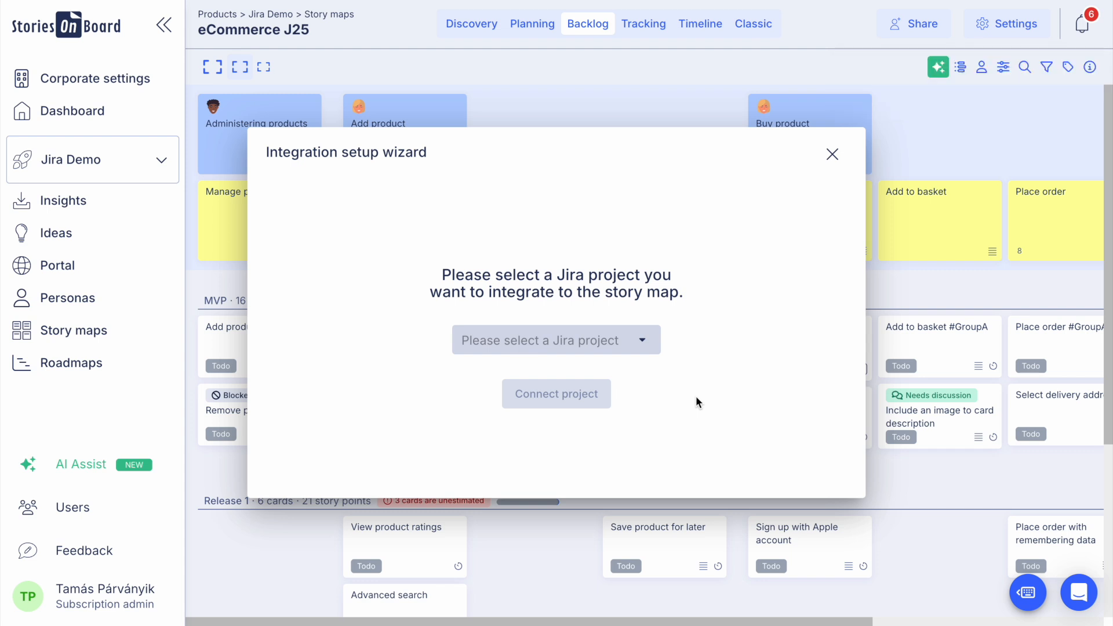
# Step: Connect the Jira project Webshop GuideMap M10/J to the story map
pyautogui.click(639, 341)
pyautogui.click(666, 429)
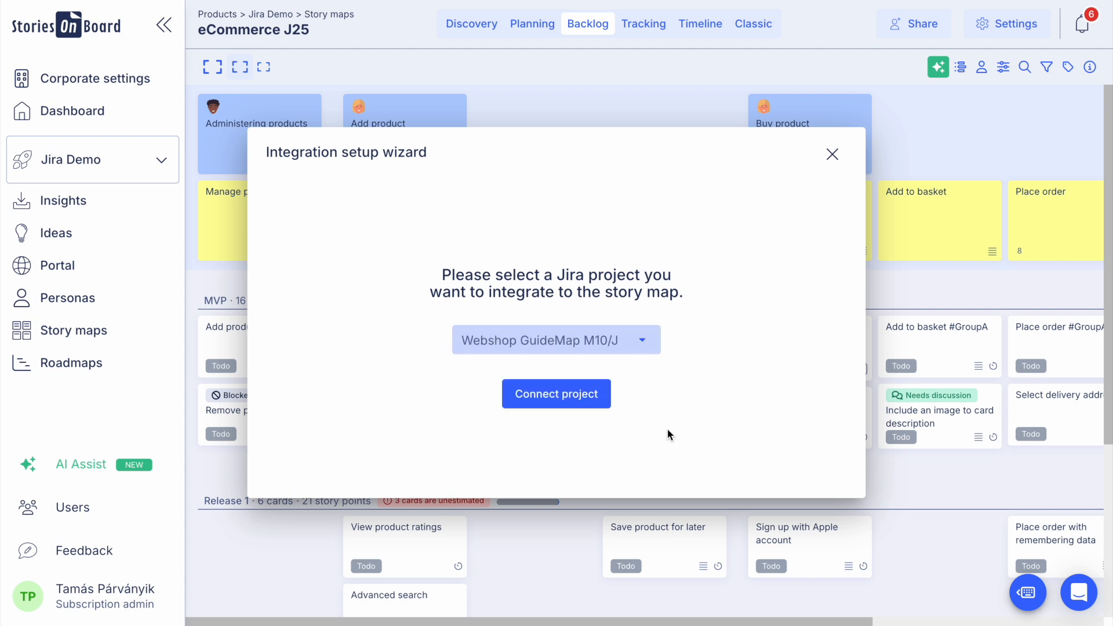
pyautogui.click(558, 400)
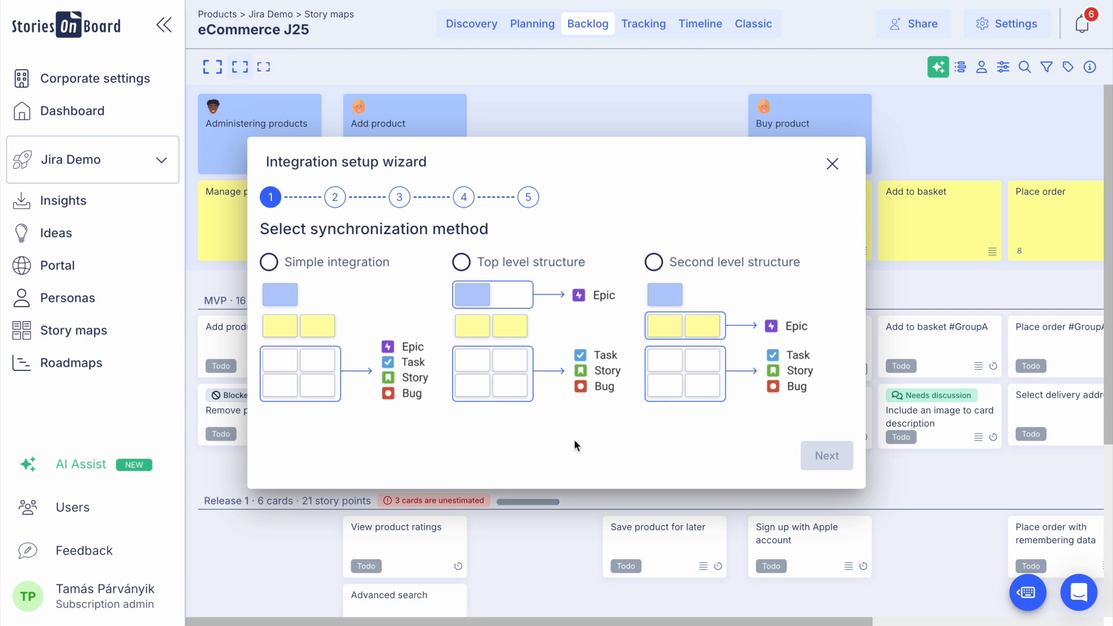
# Step: Choose the Second level structure synchronization method and include estimation changes and releases in the sync
pyautogui.click(657, 270)
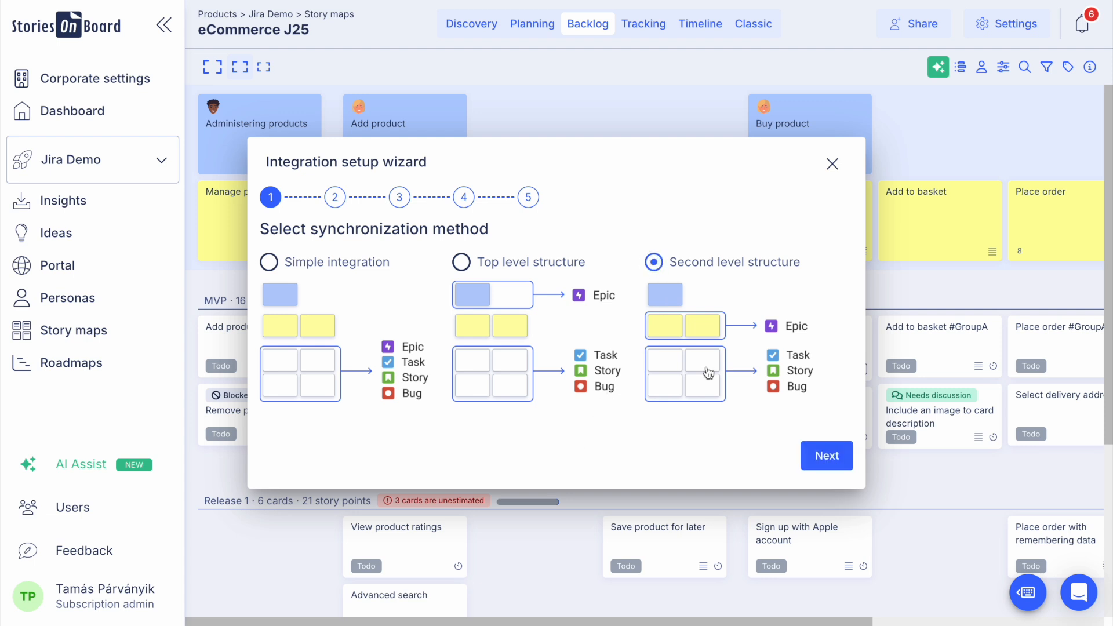
pyautogui.click(824, 458)
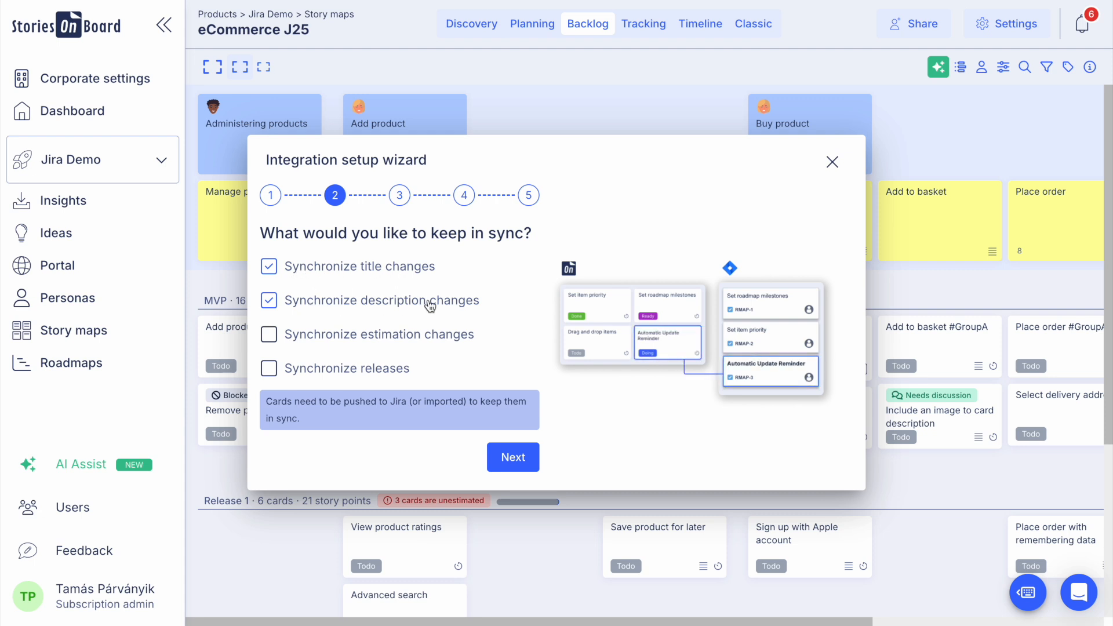
pyautogui.click(298, 341)
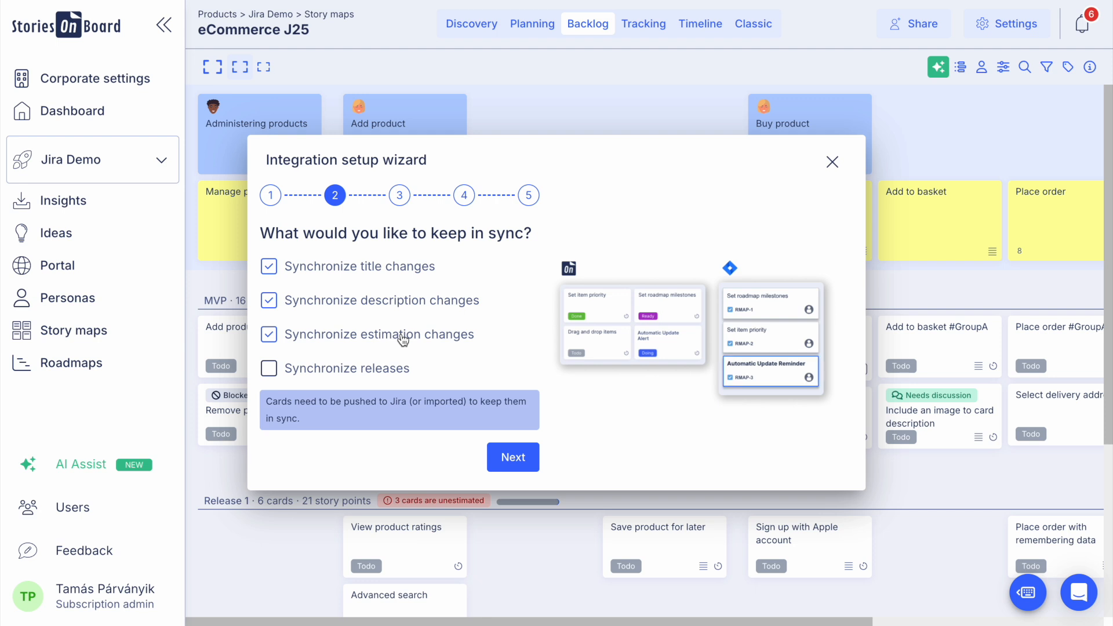
pyautogui.click(270, 369)
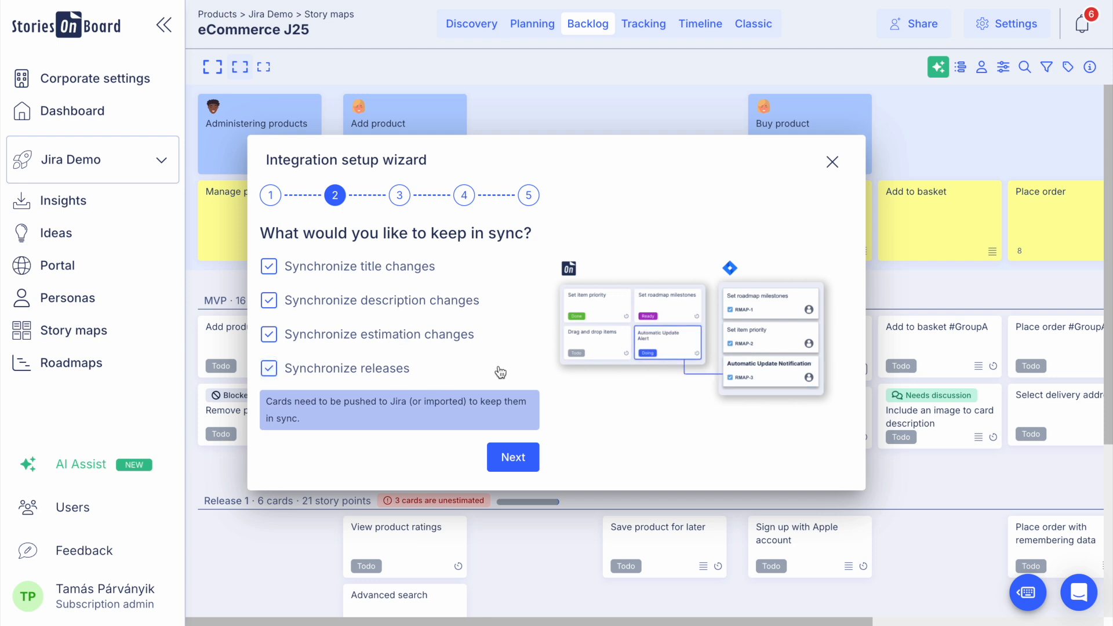
pyautogui.click(506, 459)
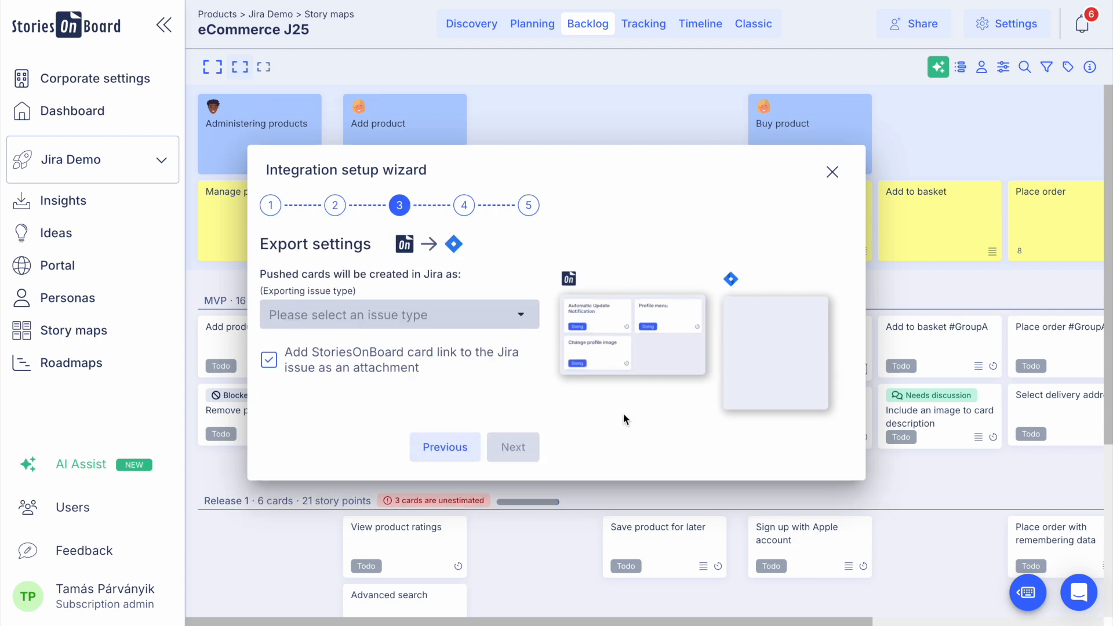
# Step: Set pushed cards to be created in Jira as Story and ignore closed Jira issues on import
pyautogui.click(511, 314)
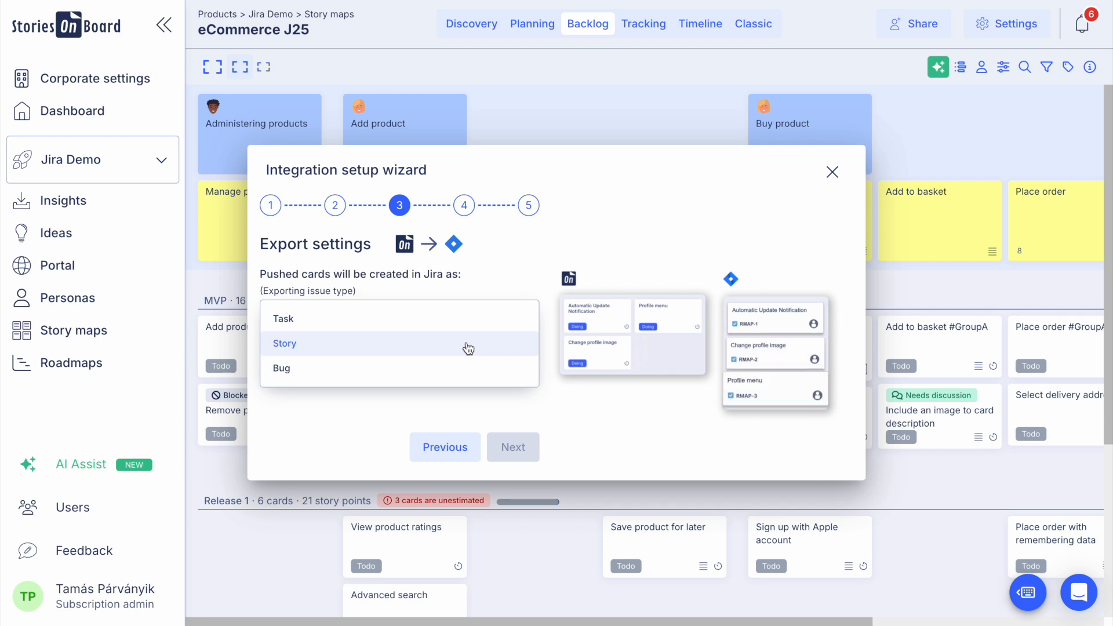
pyautogui.click(468, 347)
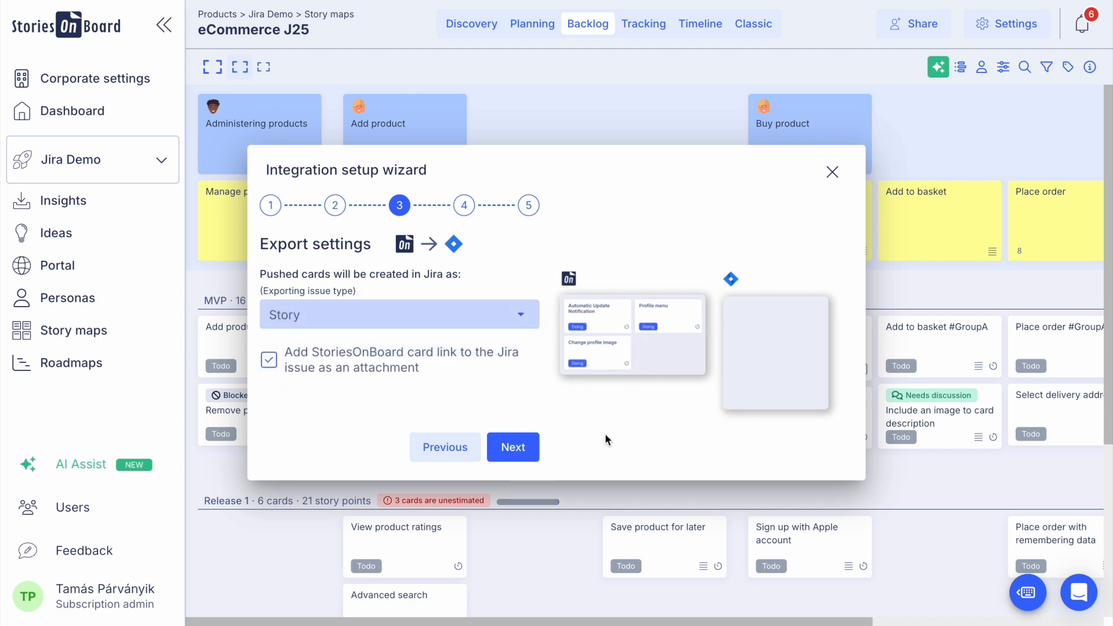
pyautogui.click(515, 451)
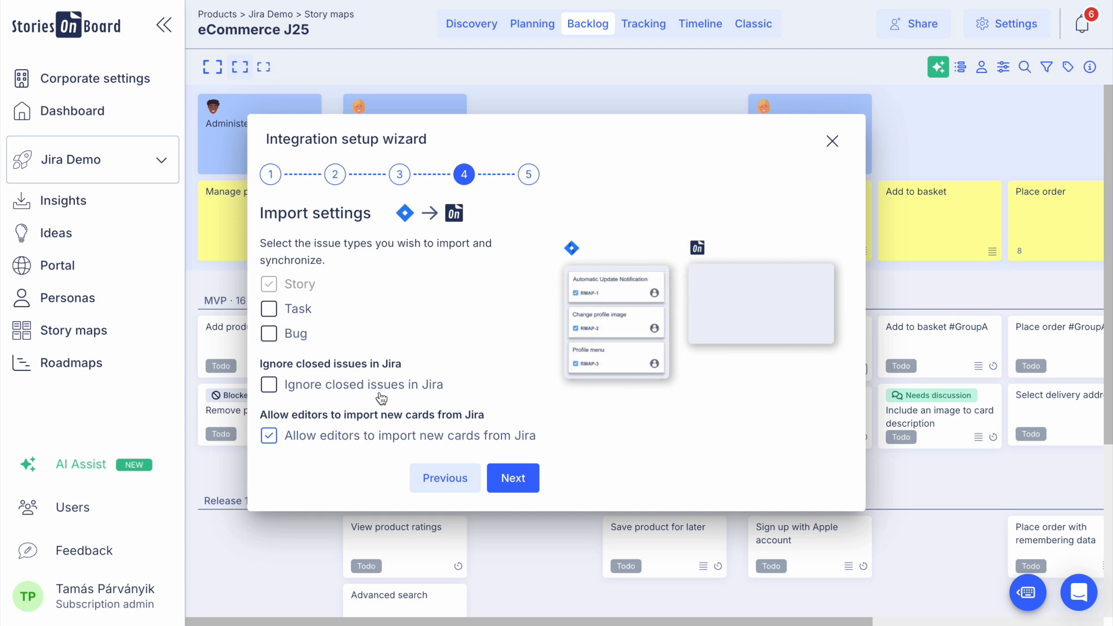
pyautogui.click(274, 387)
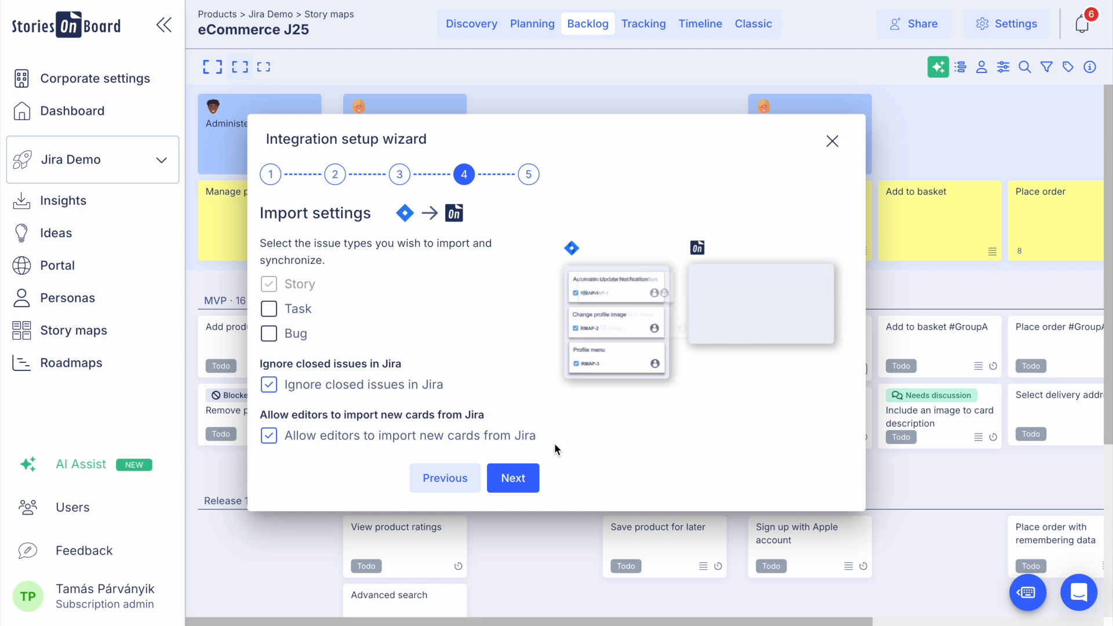
pyautogui.click(513, 480)
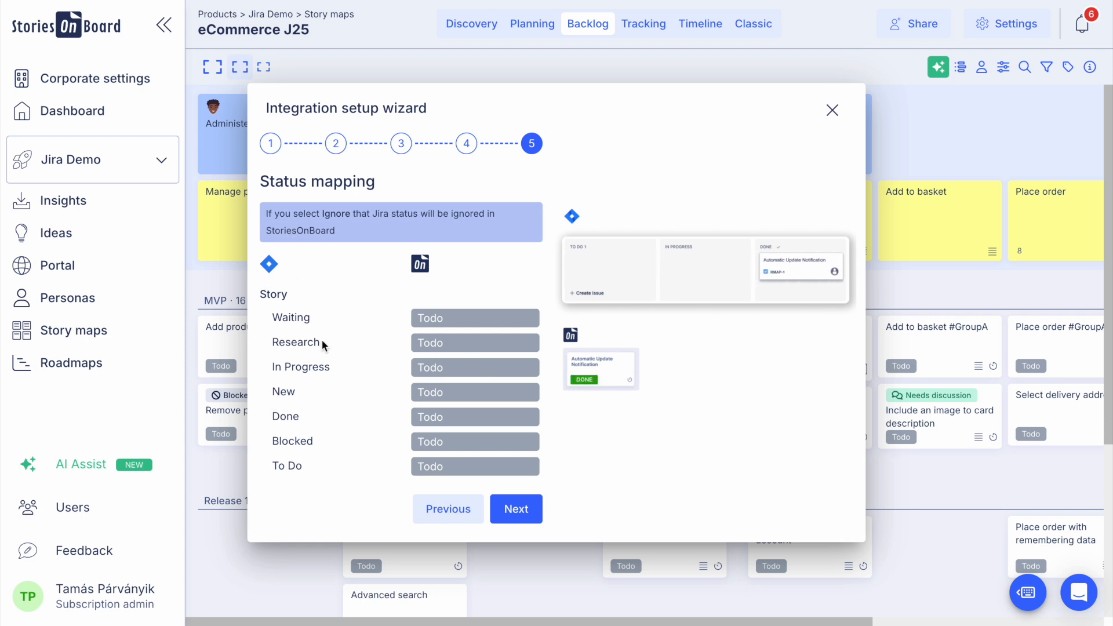
# Step: Map the Jira statuses In Progress to Doing, Done to Done and Research to Research, and finish the integration setup
pyautogui.click(477, 373)
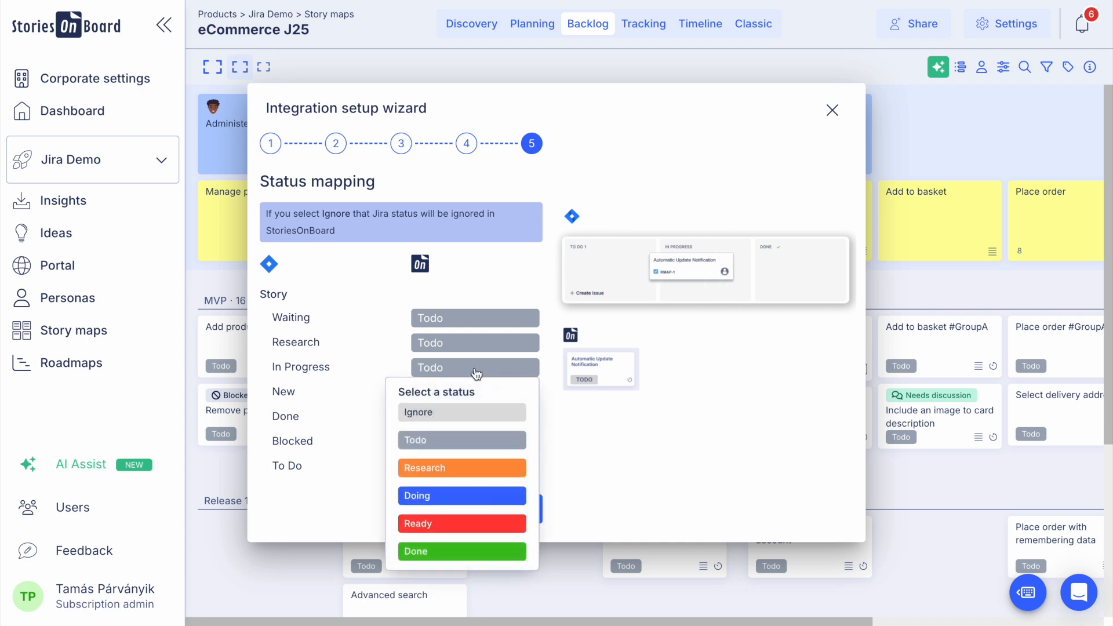
pyautogui.click(450, 488)
pyautogui.click(470, 392)
pyautogui.click(468, 392)
pyautogui.click(420, 417)
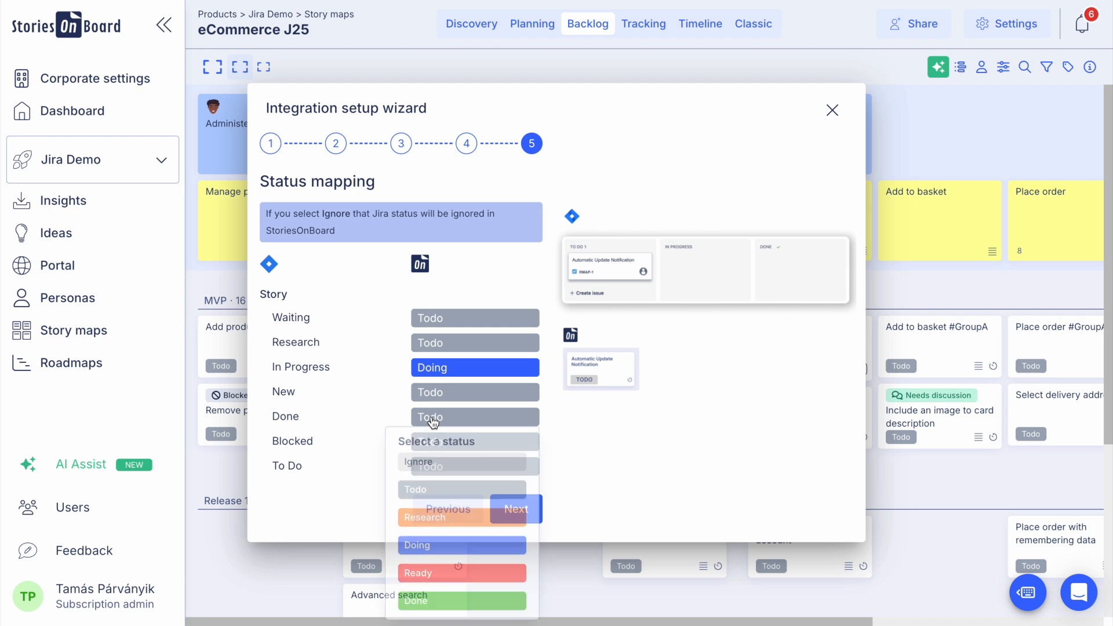
pyautogui.click(436, 604)
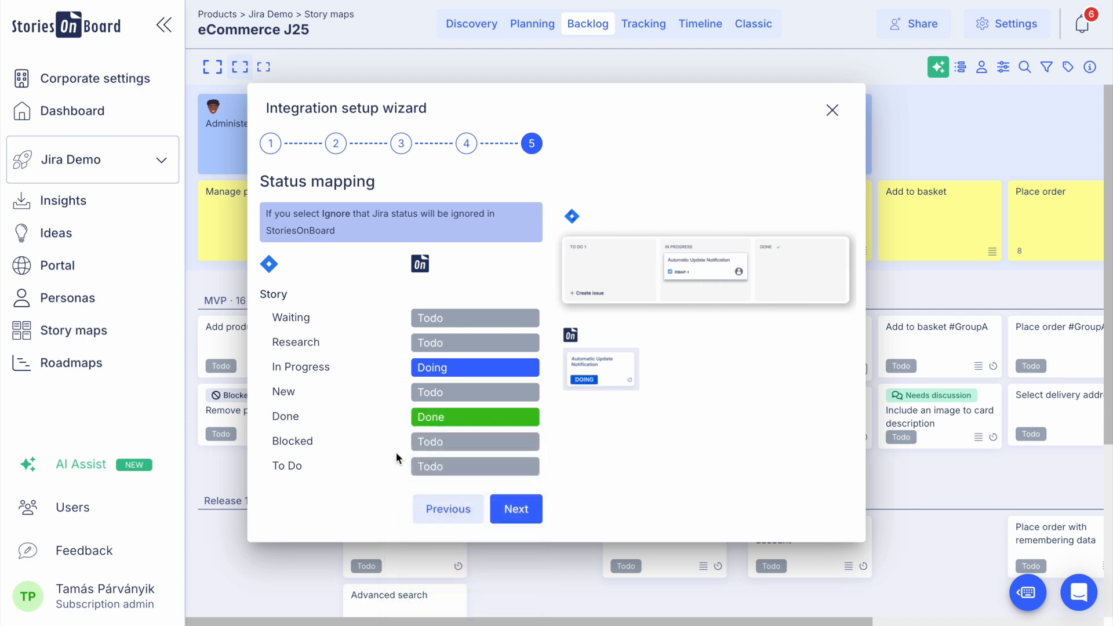
pyautogui.click(438, 345)
pyautogui.click(445, 445)
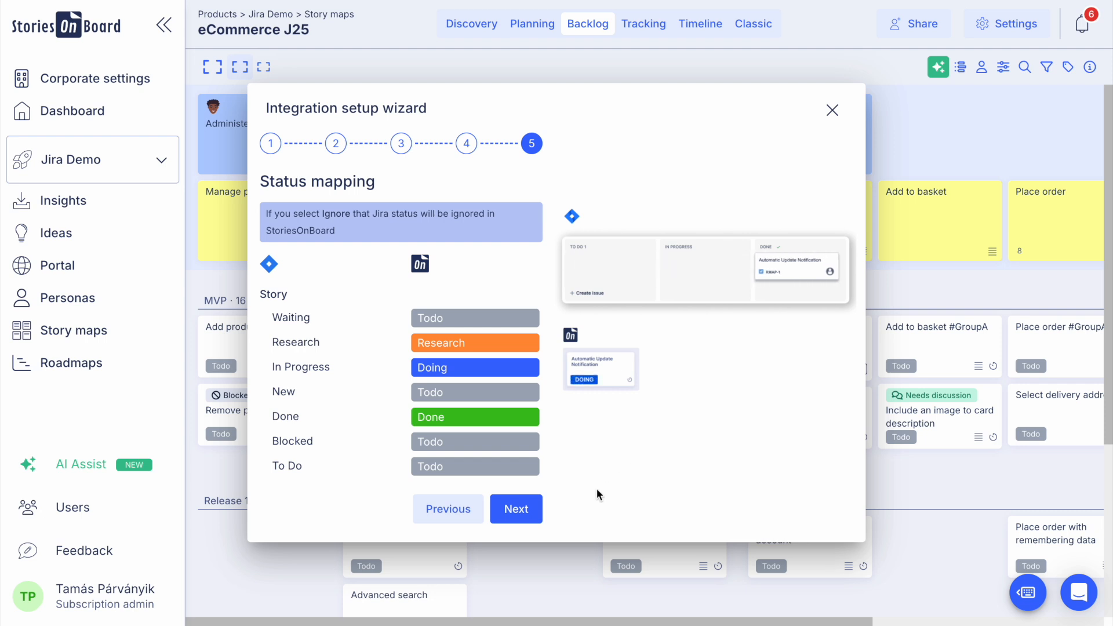
pyautogui.click(514, 513)
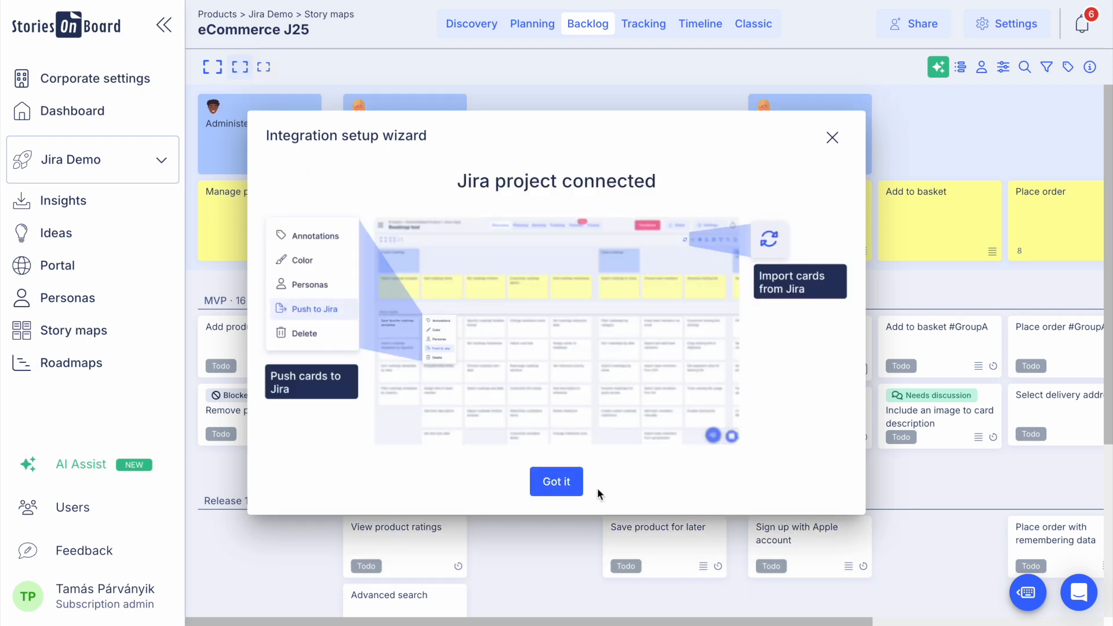
pyautogui.click(556, 483)
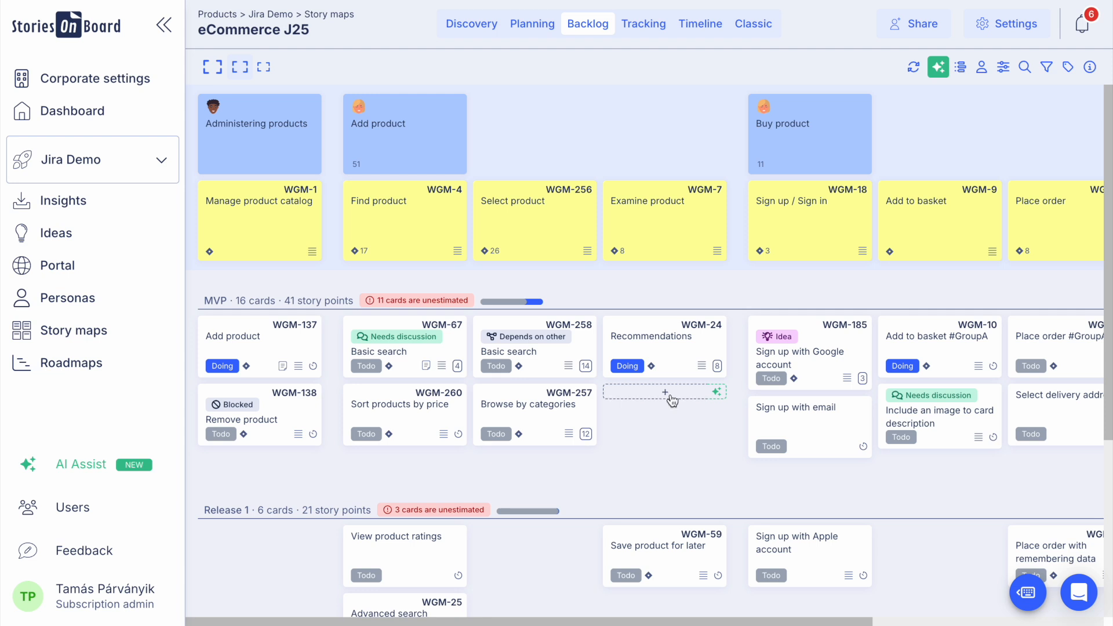
# Step: Generate AI user story suggestions under Examine product in the MVP release and add View product specifications
pyautogui.click(717, 395)
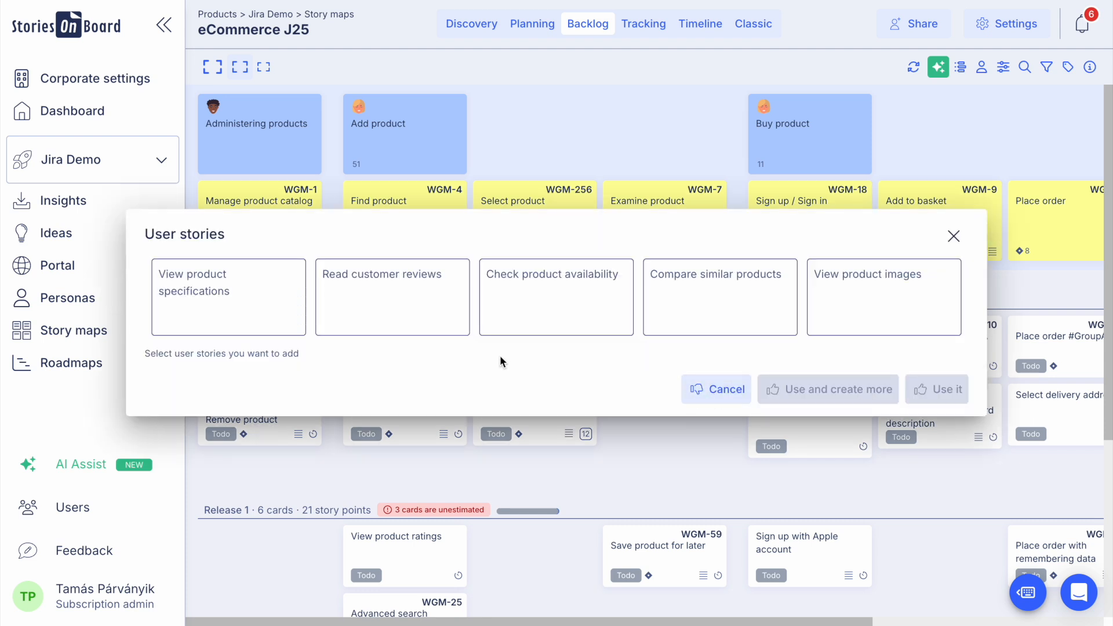
pyautogui.click(224, 298)
pyautogui.click(942, 388)
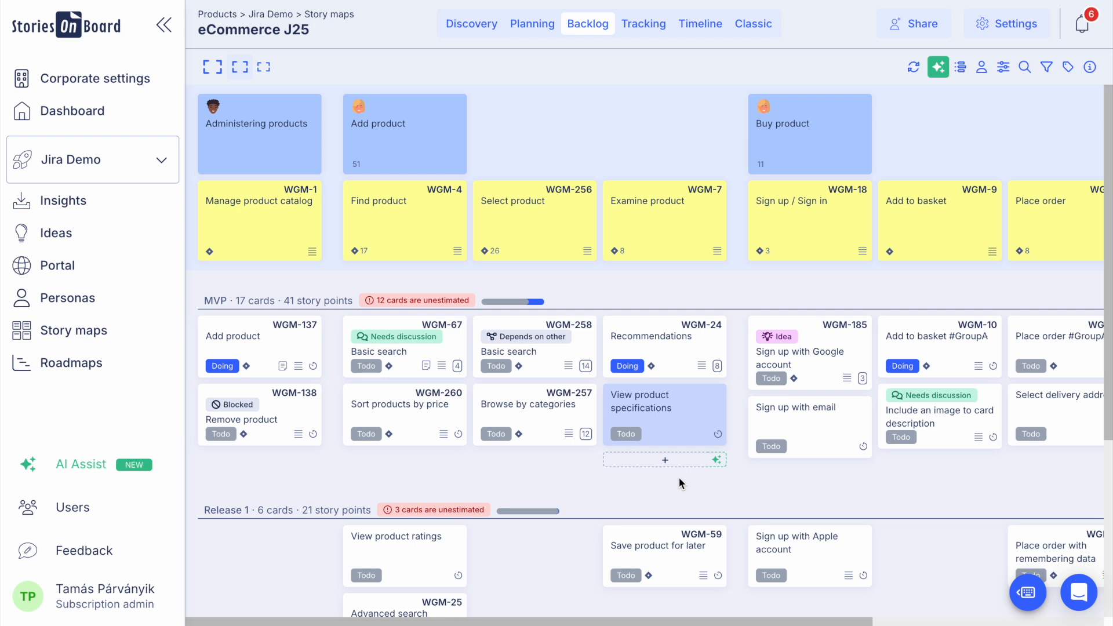
# Step: Generate the user story and acceptance criteria for the View product specifications card with AI Assist and accept both
pyautogui.click(673, 418)
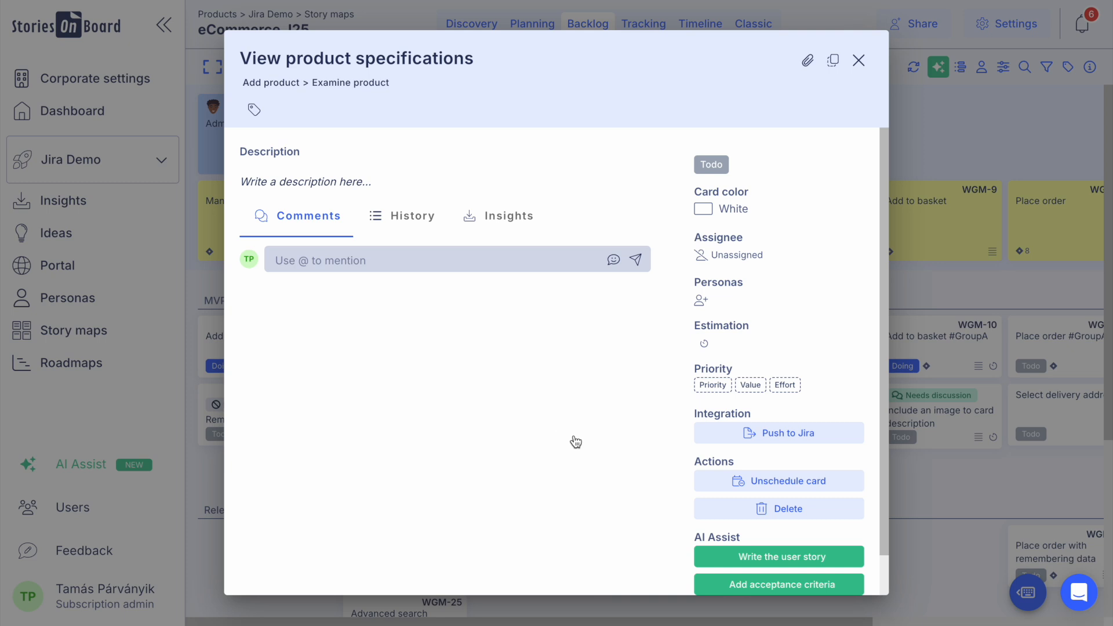
pyautogui.scroll(-1, 575, 441)
pyautogui.click(782, 514)
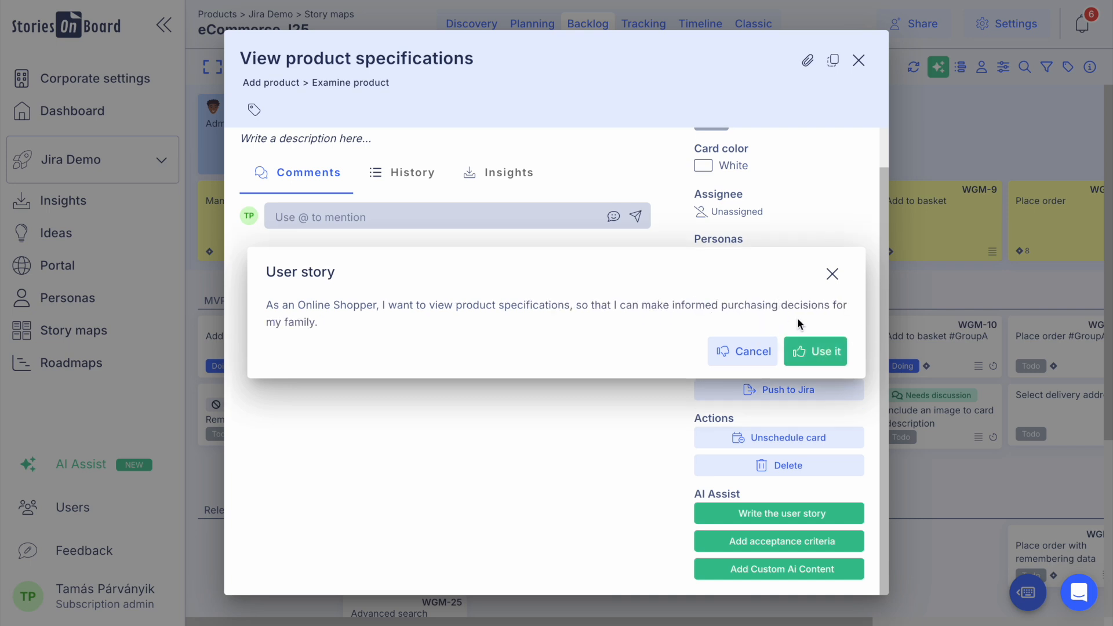
pyautogui.click(812, 353)
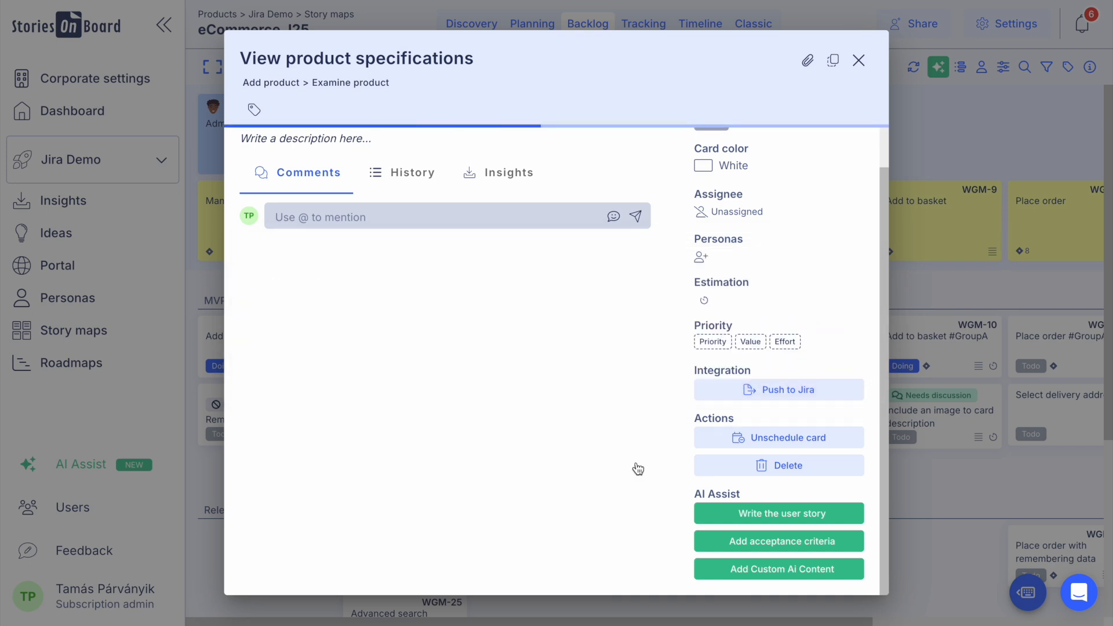
pyautogui.click(742, 543)
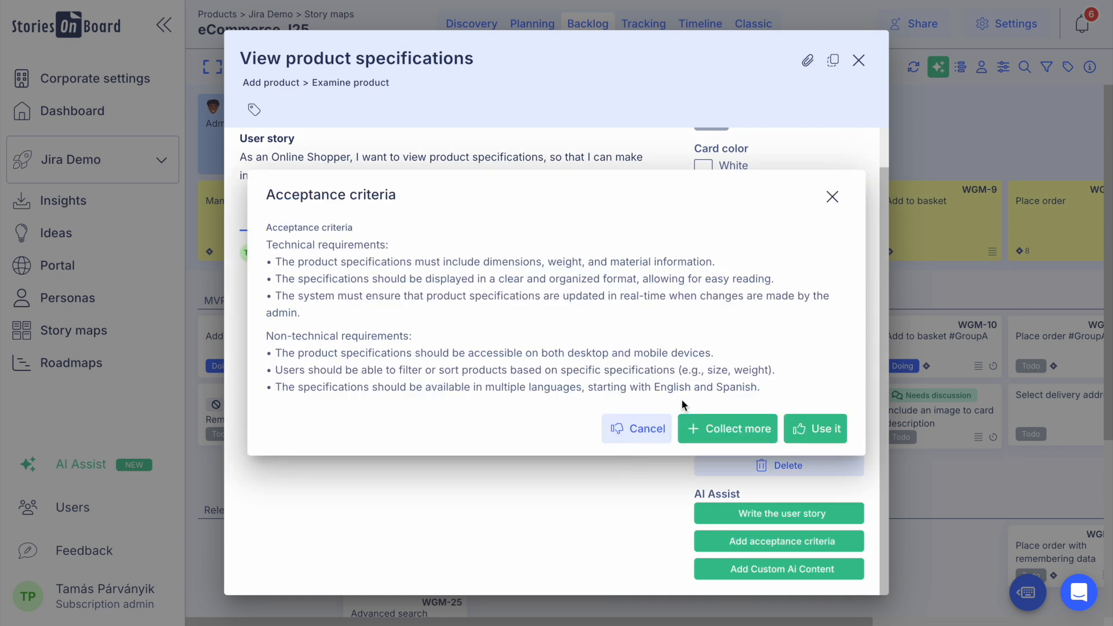
pyautogui.click(802, 432)
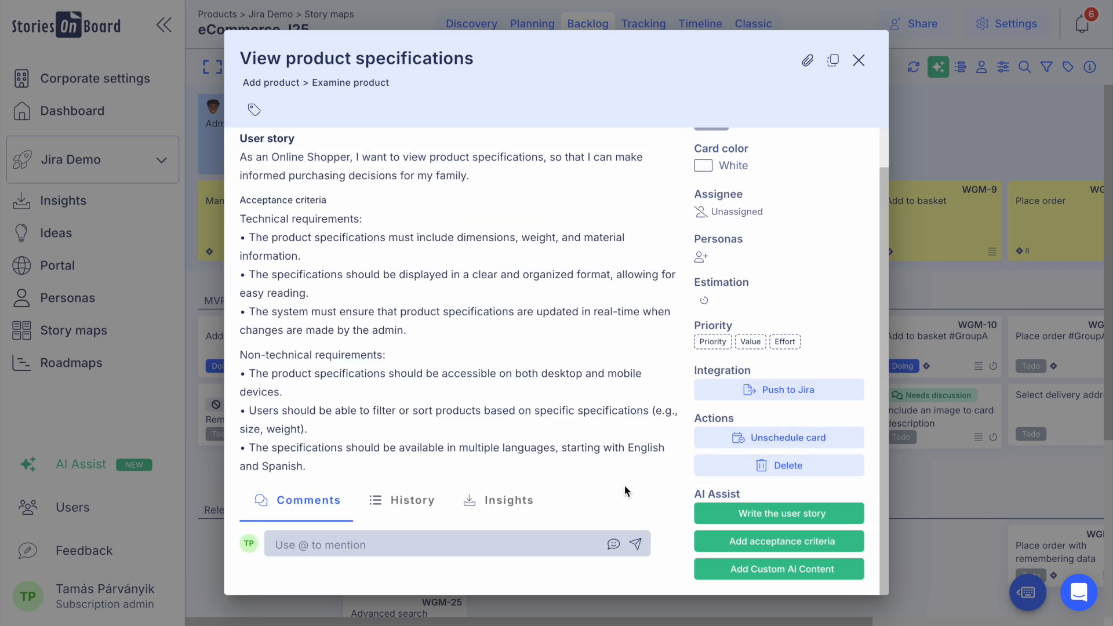
# Step: Generate subtasks for the View product specifications card with the Collect subtasks AI template, add them to the description, and close the card
pyautogui.click(739, 569)
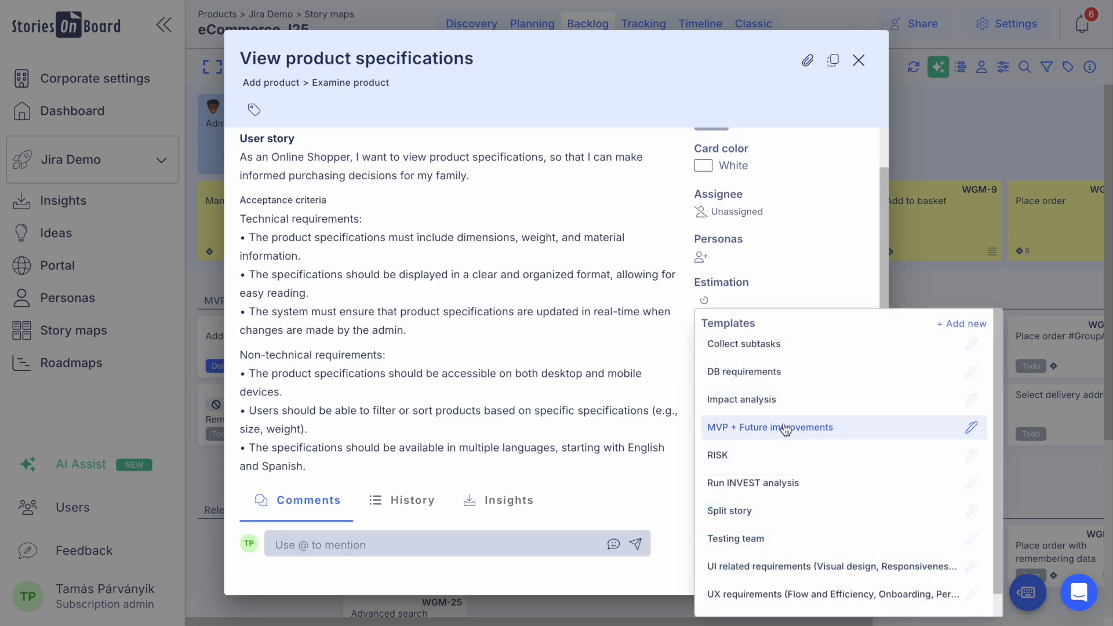
pyautogui.click(777, 345)
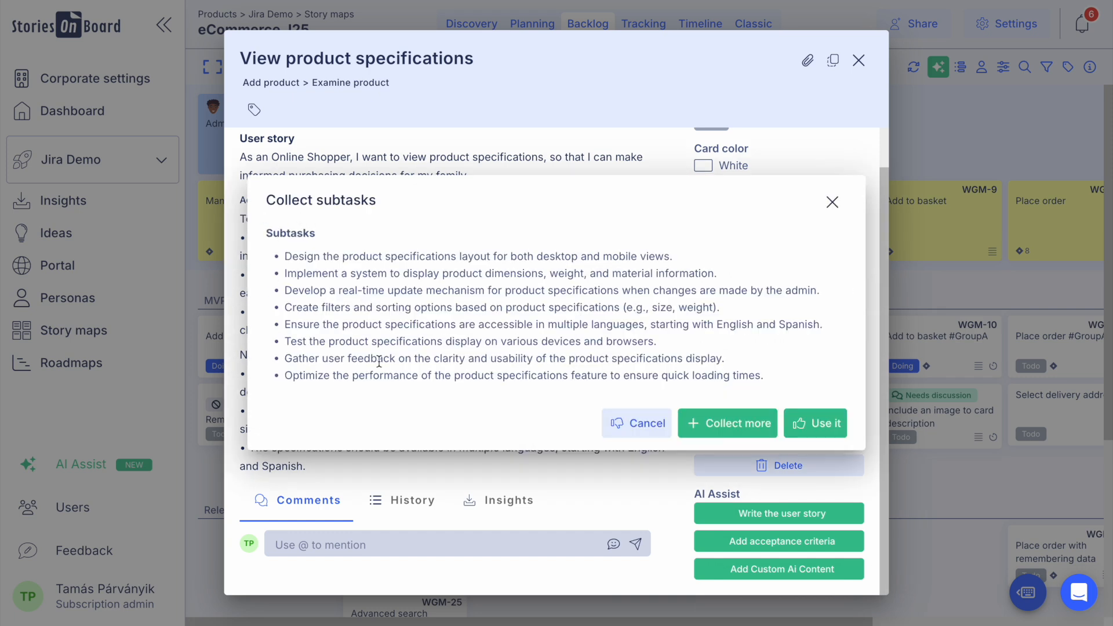
pyautogui.click(803, 423)
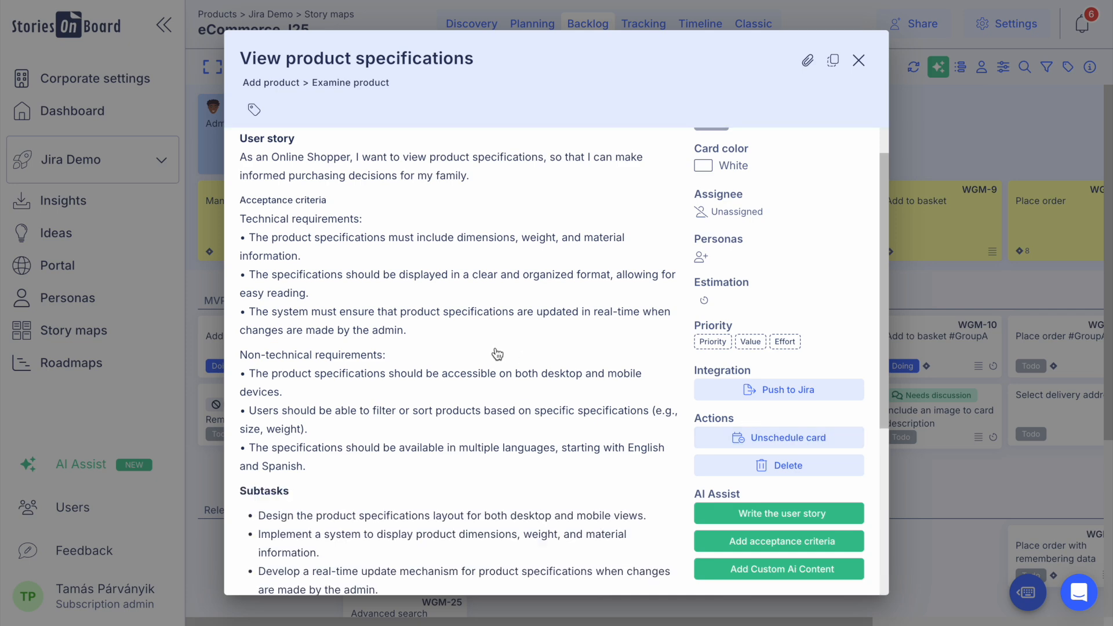
pyautogui.scroll(-5, 435, 398)
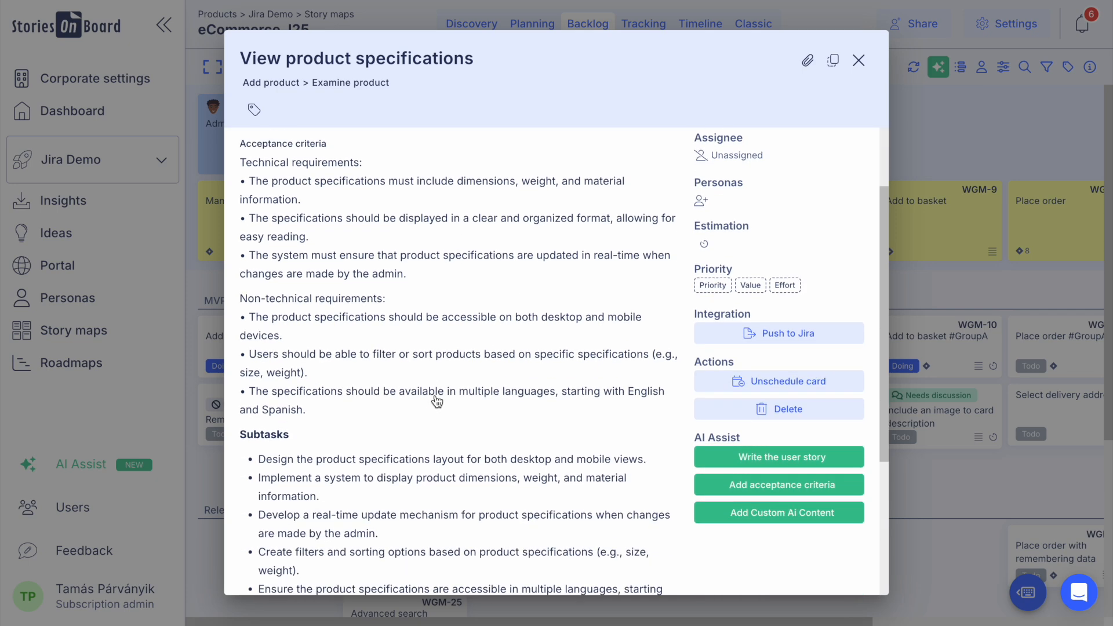
pyautogui.scroll(6, 437, 401)
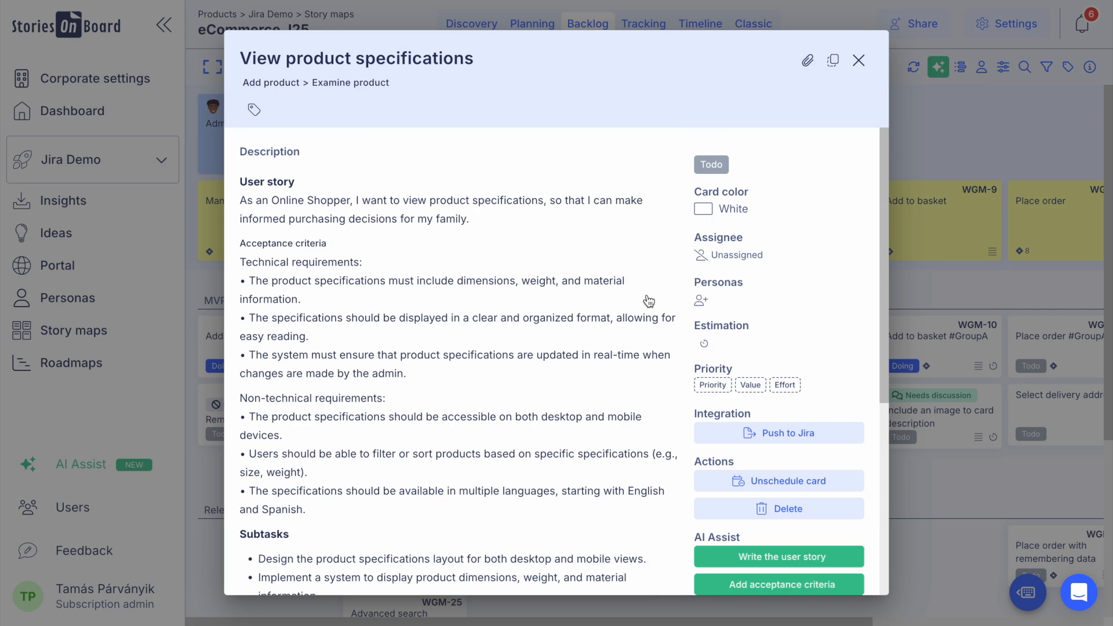
pyautogui.click(858, 60)
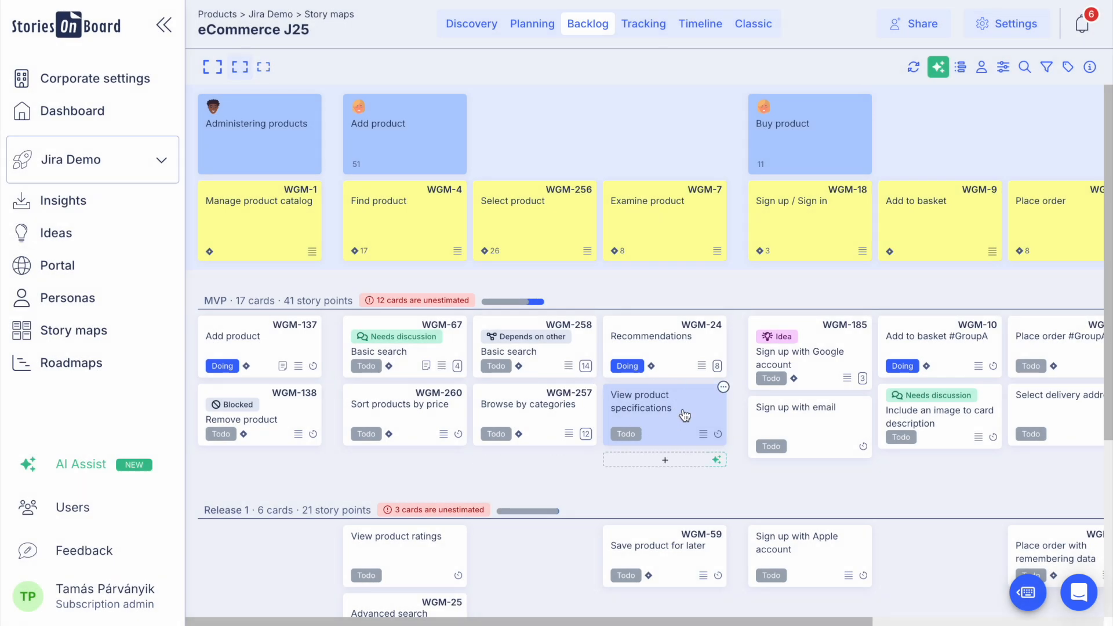
# Step: Push the View product specifications card to Jira and open its Jira issue to check the transferred description
pyautogui.click(723, 388)
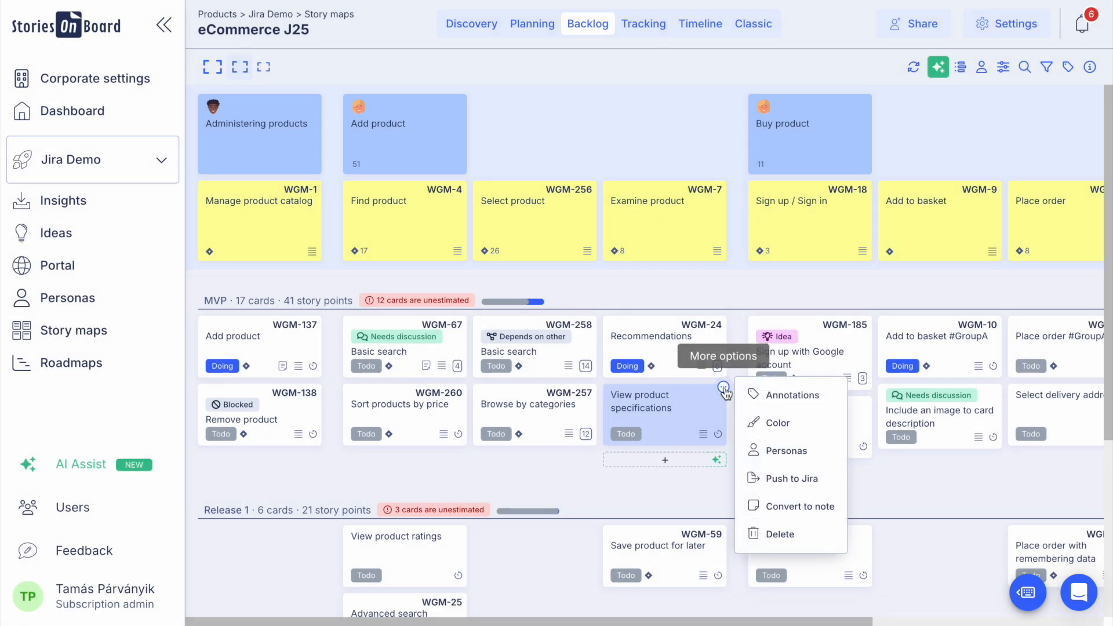
pyautogui.click(792, 478)
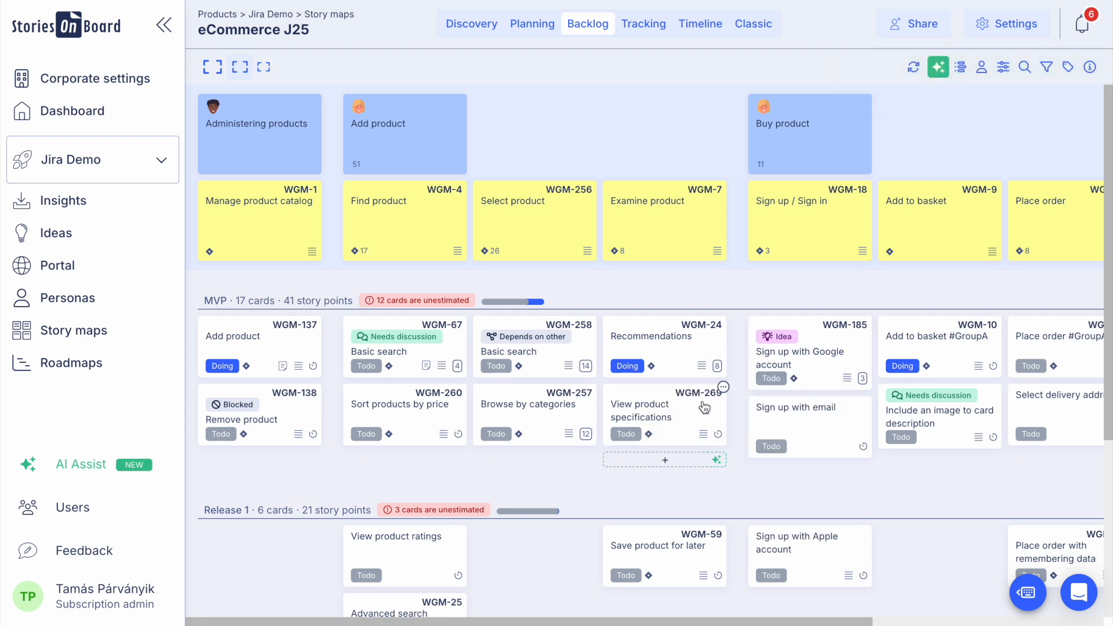
pyautogui.click(680, 419)
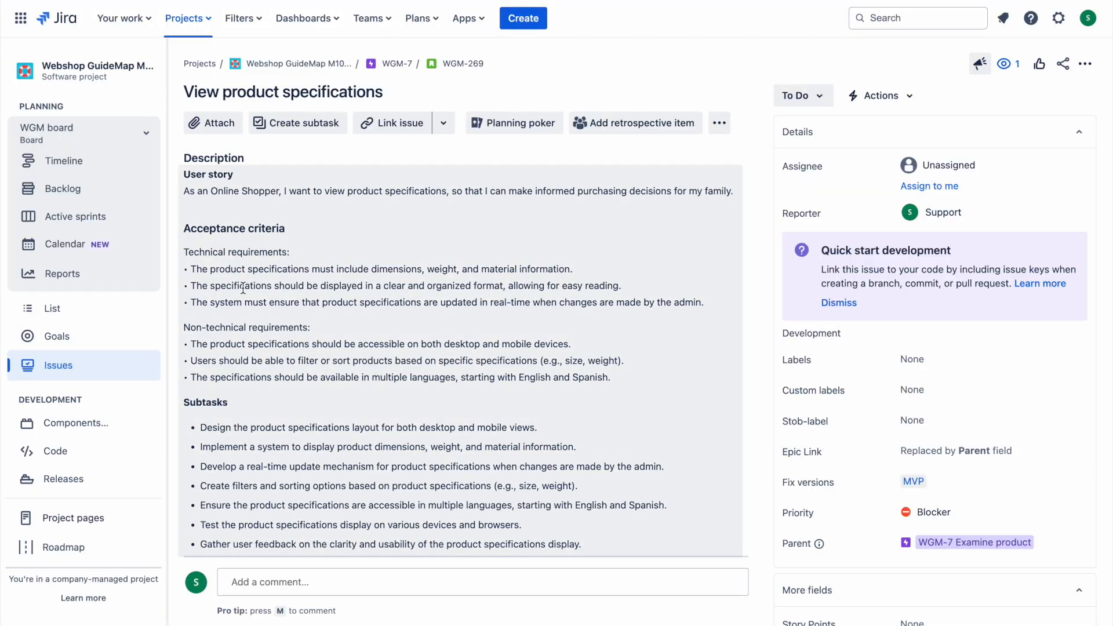
pyautogui.scroll(-3, 387, 360)
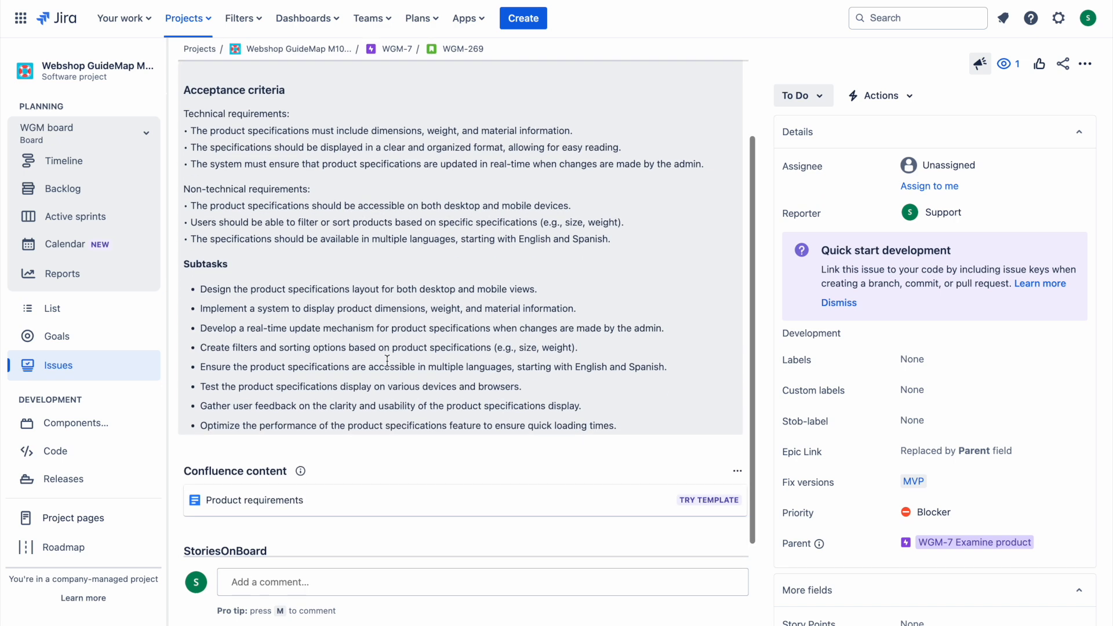
pyautogui.scroll(2, 417, 250)
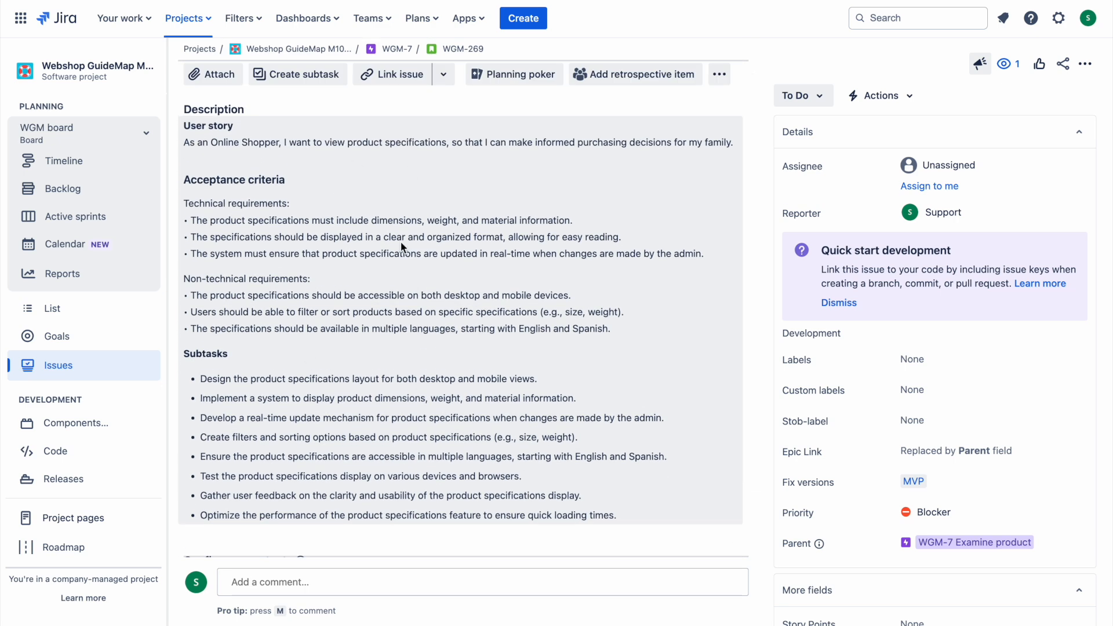
pyautogui.scroll(1, 522, 325)
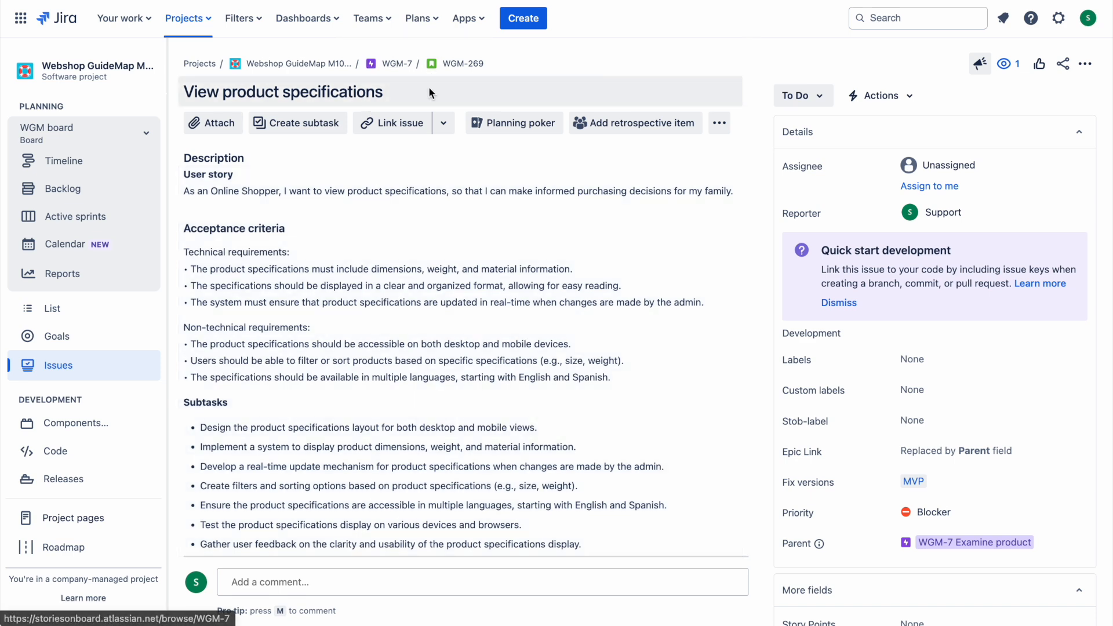
# Step: Rename the Jira issue to View product specifications 111, set its status to In Progress, and return to the StoriesOnBoard story map
pyautogui.click(430, 91)
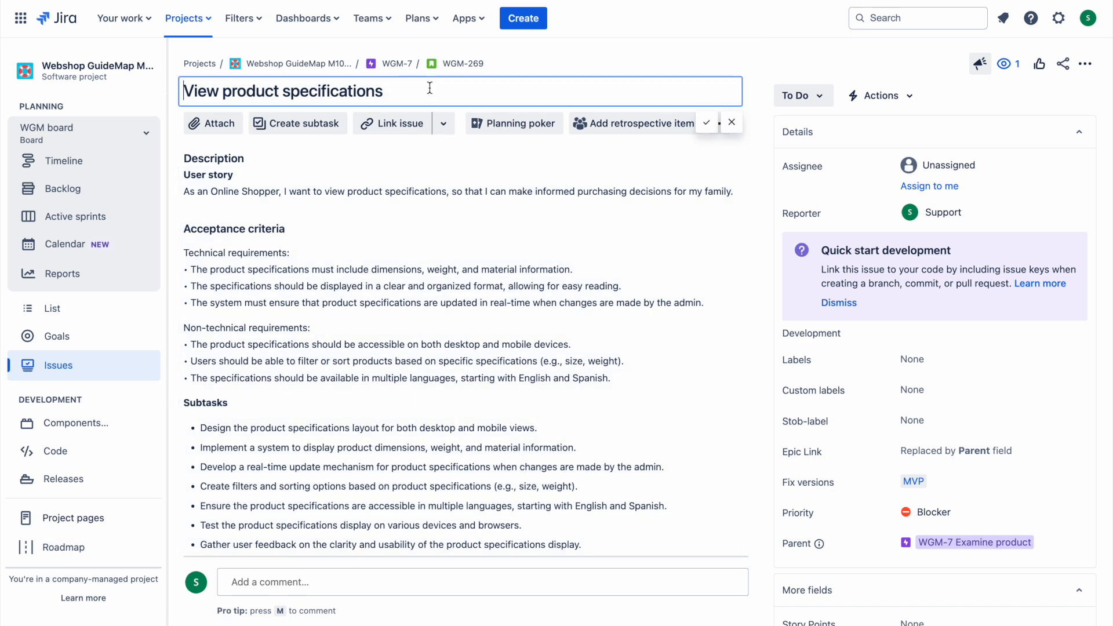
pyautogui.write('111')
pyautogui.click(703, 130)
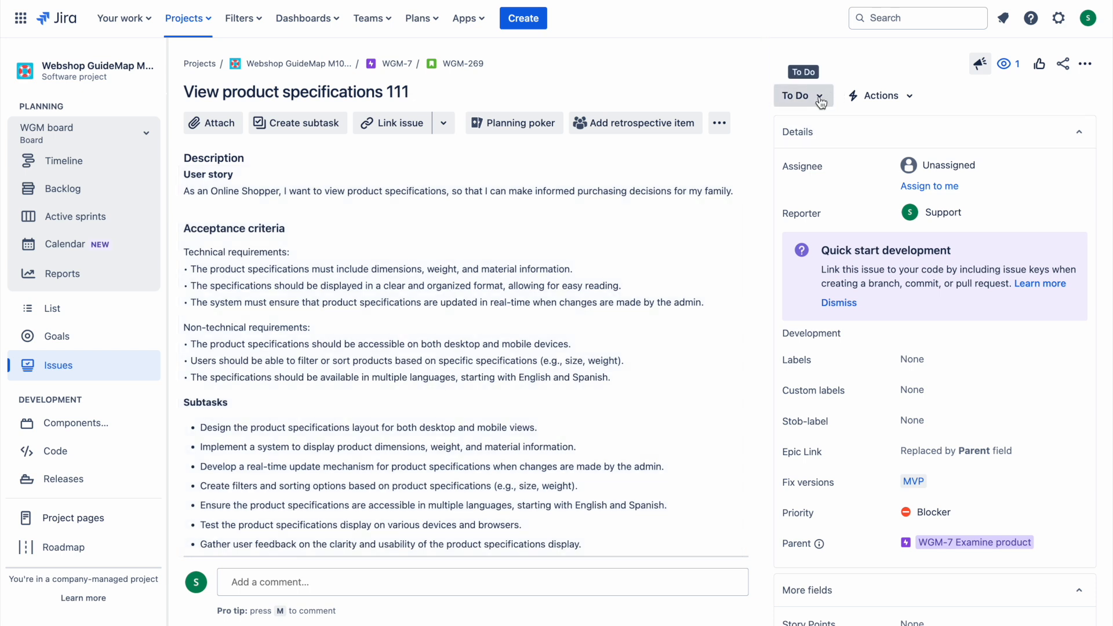
pyautogui.click(819, 96)
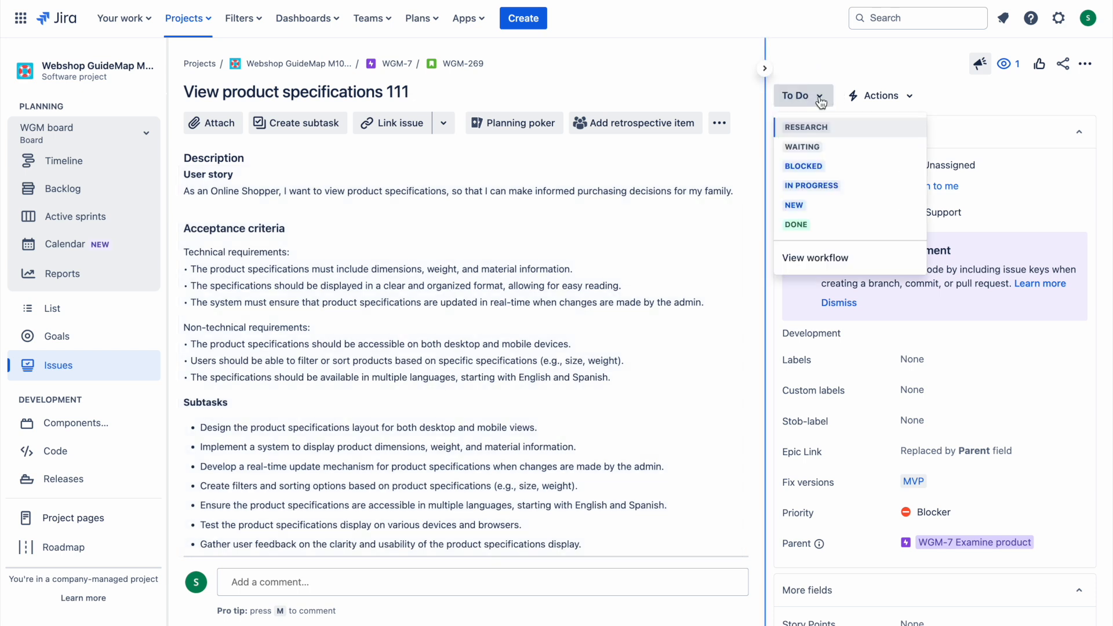
pyautogui.click(812, 184)
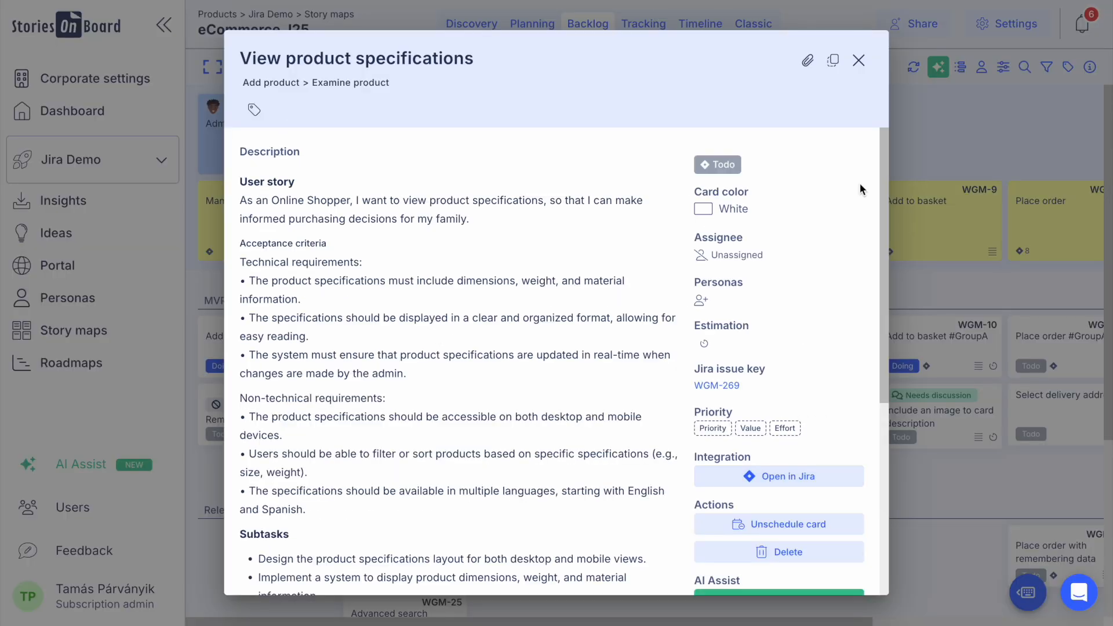
pyautogui.click(859, 61)
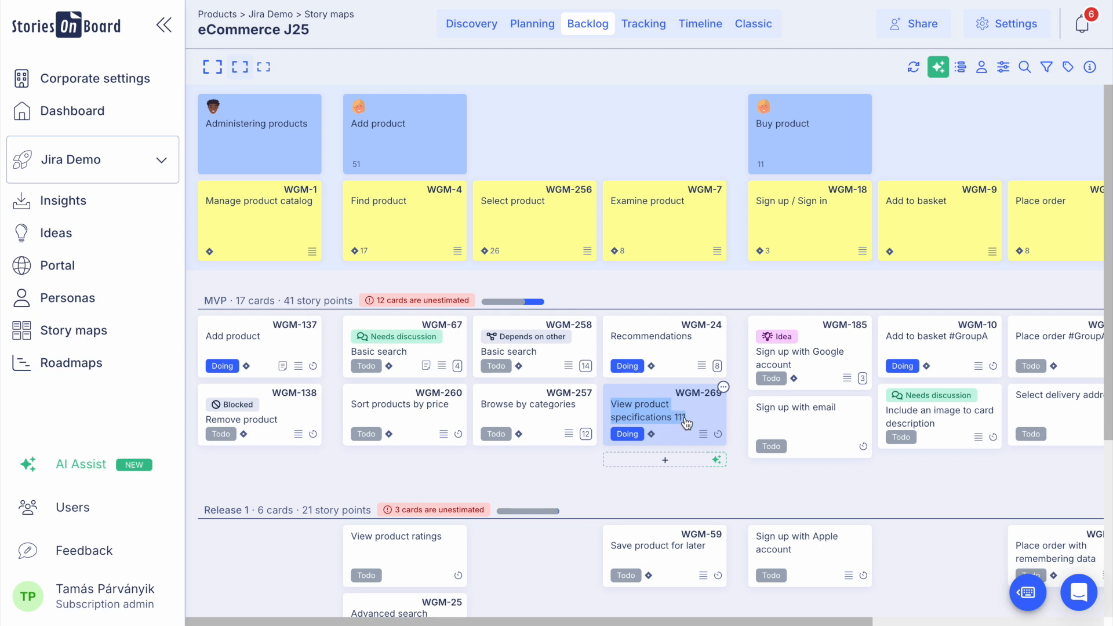
# Step: Move the View product specifications 111 card under Find product in the MVP release and check the issue's parent in Jira
pyautogui.moveTo(232, 300)
pyautogui.moveTo(671, 412); pyautogui.dragTo(429, 481)
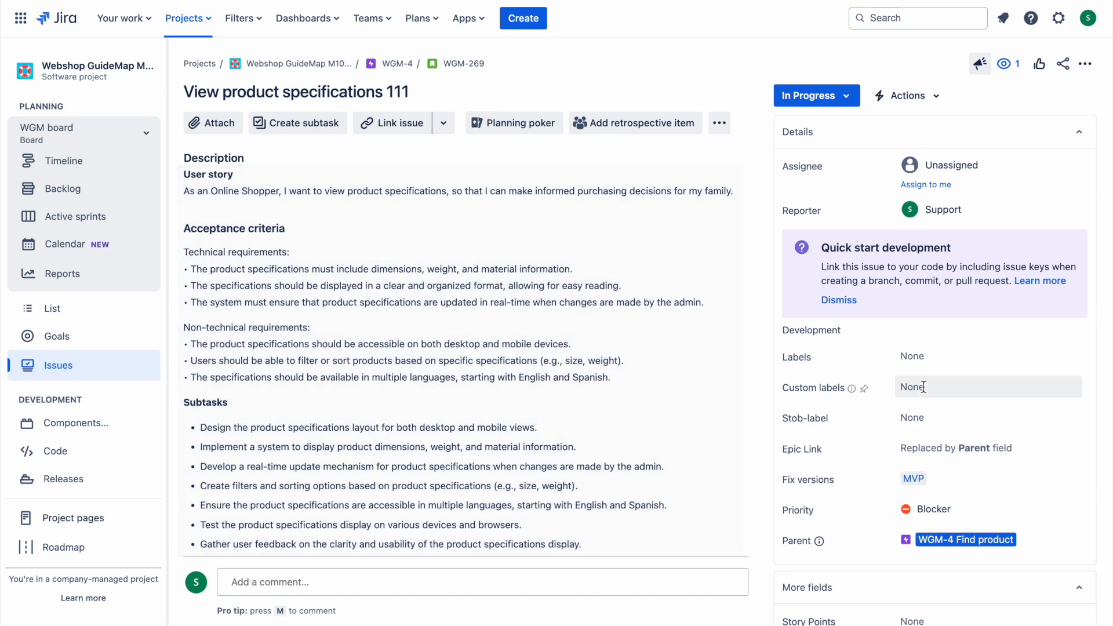
pyautogui.scroll(-3, 990, 400)
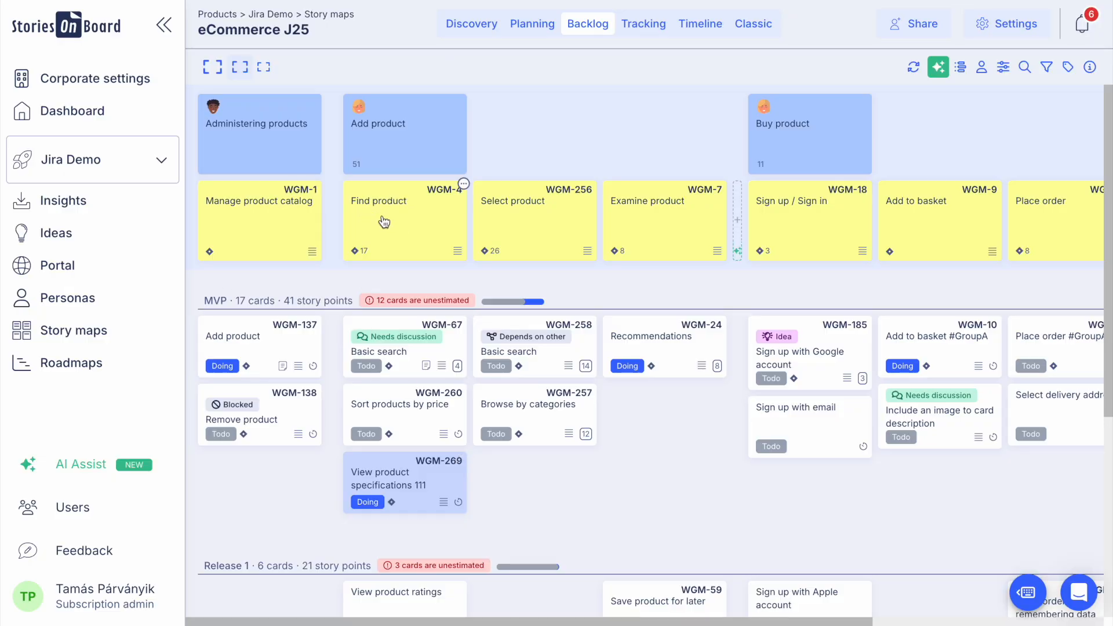
# Step: Move the View product specifications 111 card back under Examine product in the MVP release
pyautogui.click(402, 483)
pyautogui.moveTo(402, 483); pyautogui.dragTo(667, 413)
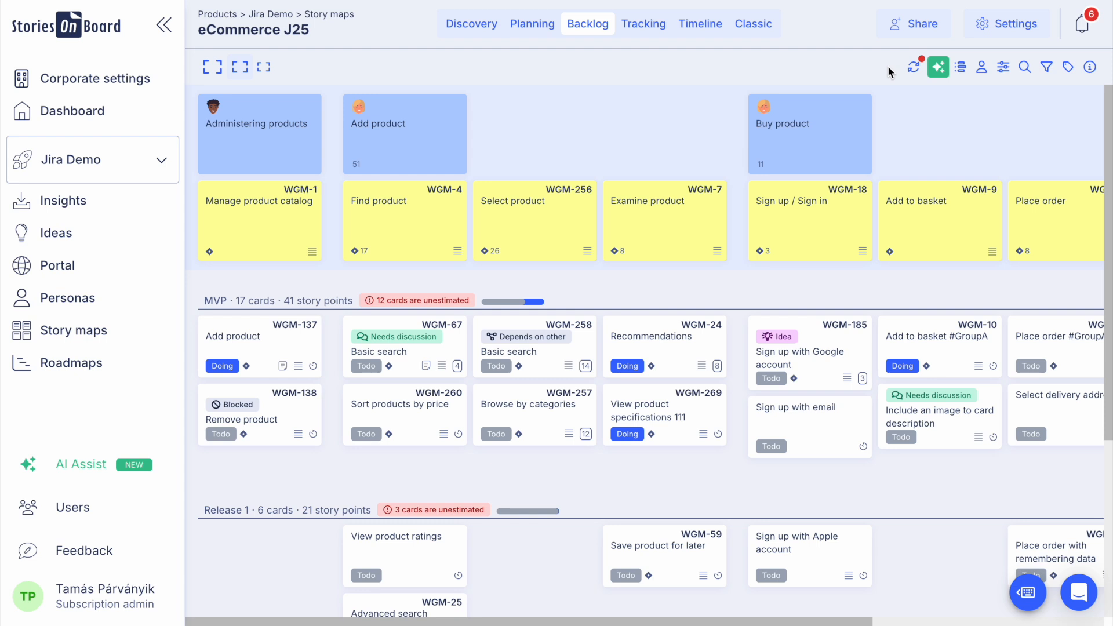
# Step: Import the New story from Jira issue into Release 1 under Select product and check its placement on the map
pyautogui.click(913, 67)
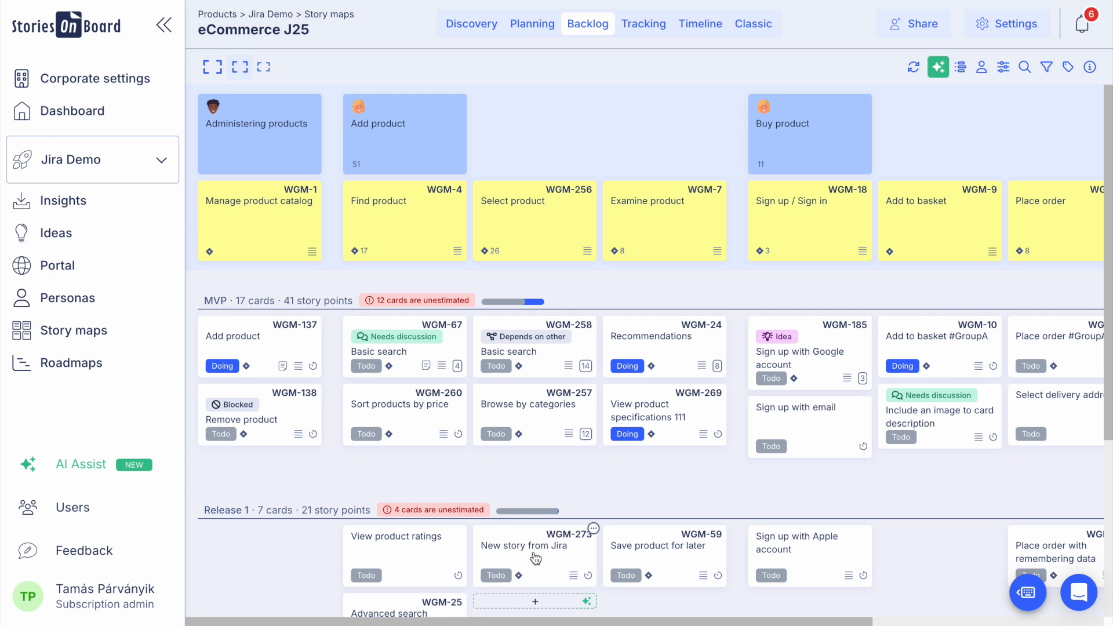
pyautogui.click(552, 558)
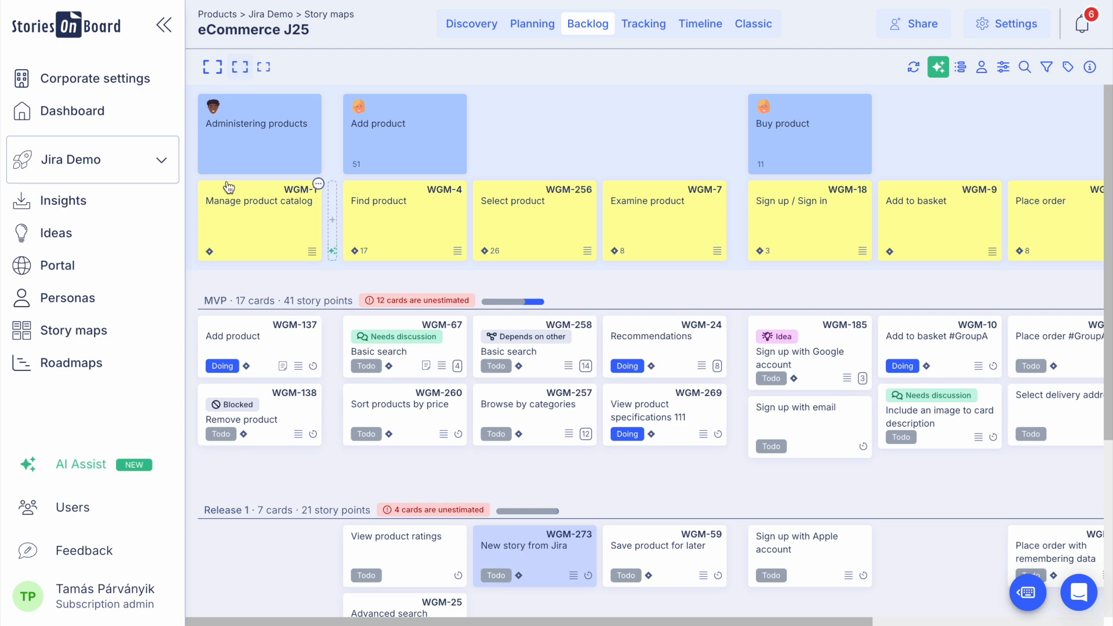
pyautogui.moveTo(539, 516)
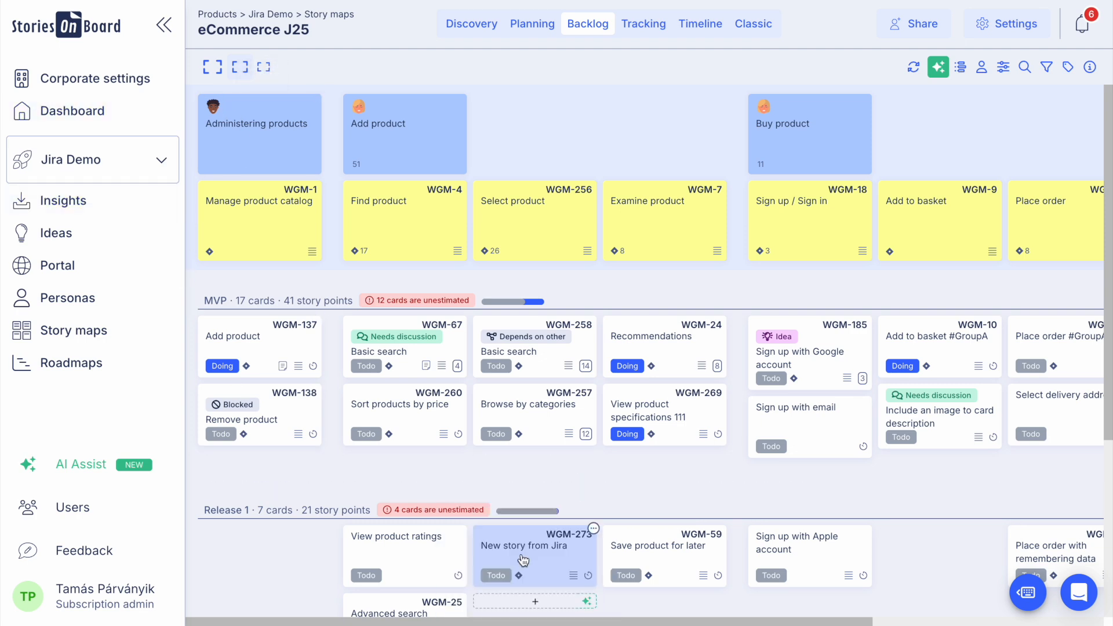
pyautogui.scroll(-5, 521, 556)
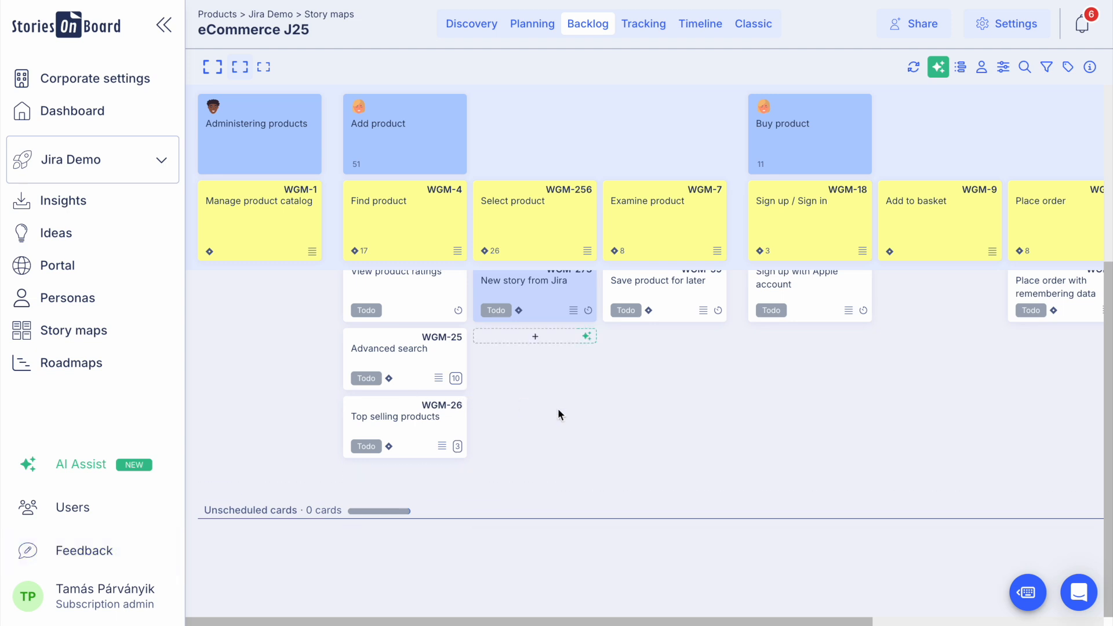
pyautogui.scroll(5, 558, 411)
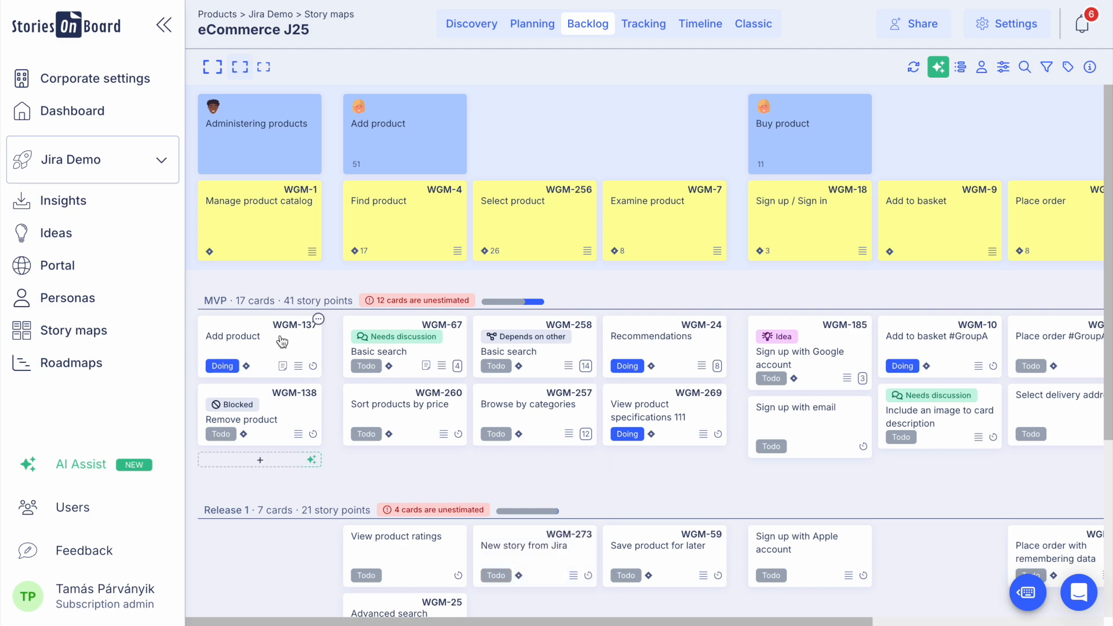
# Step: Examine the MVP release's details, including the summary, announcement, and status reports by cards and by estimated efforts
pyautogui.click(214, 303)
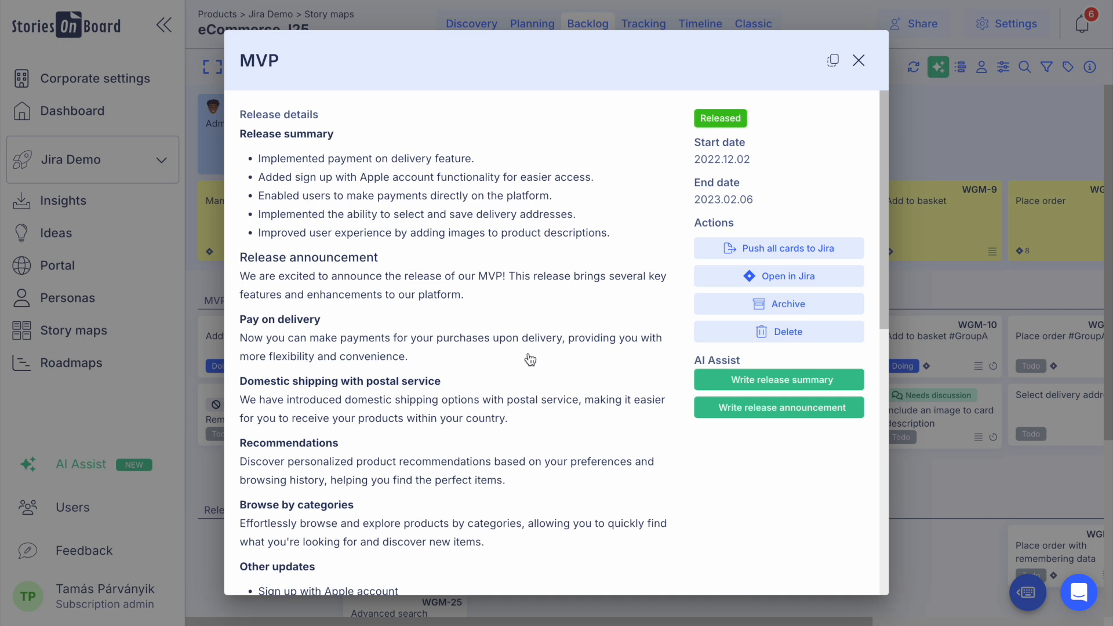
pyautogui.scroll(-2, 530, 360)
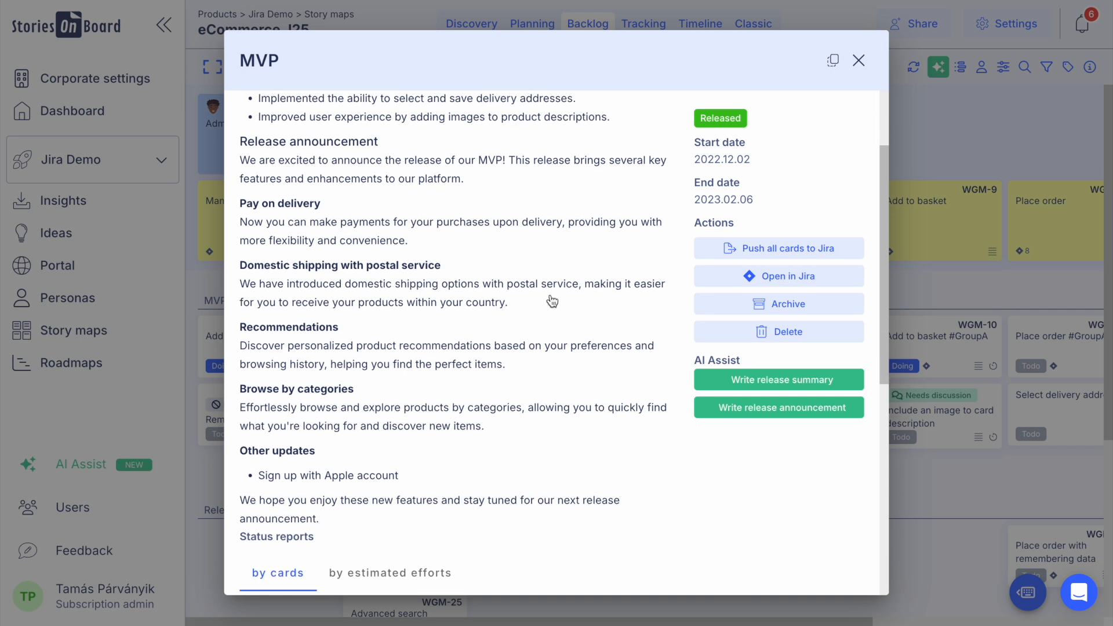
pyautogui.scroll(2, 527, 316)
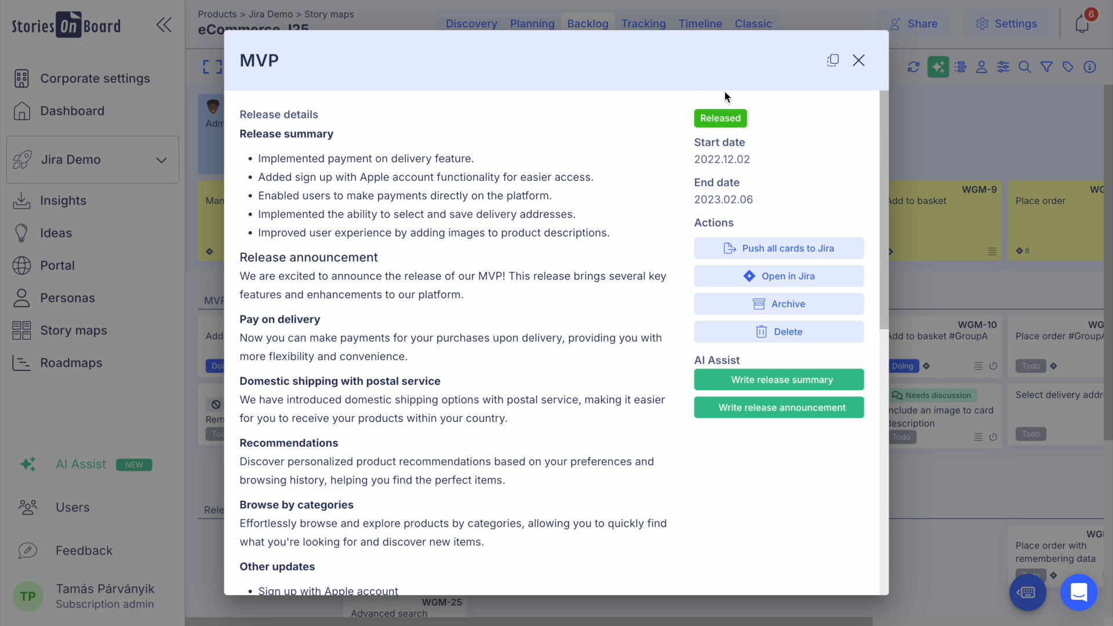
pyautogui.scroll(-4, 550, 378)
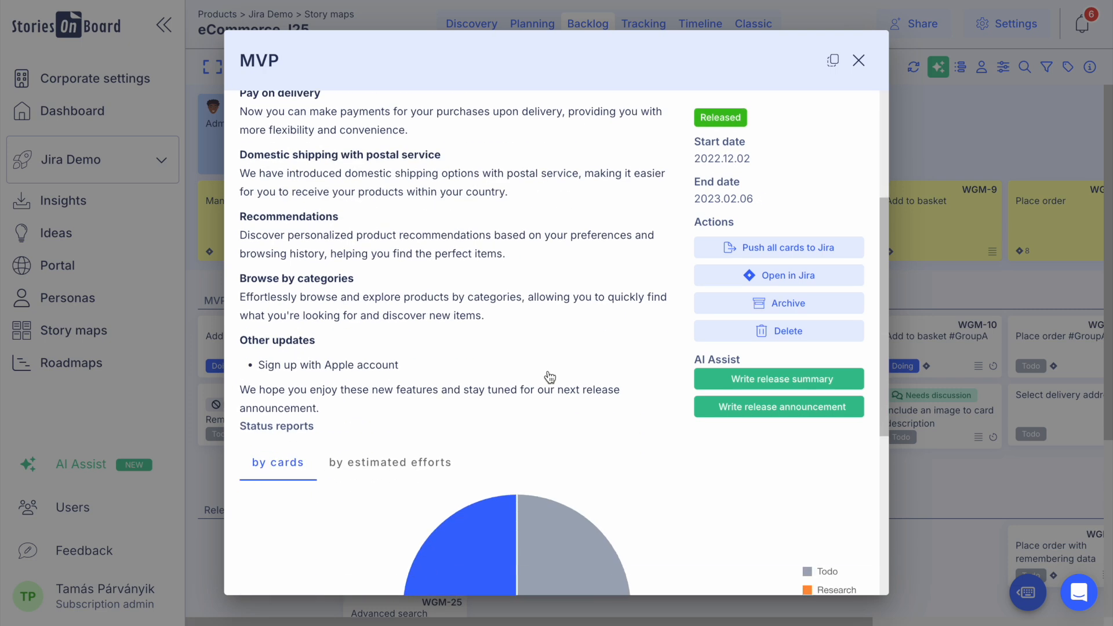
pyautogui.scroll(-6, 550, 377)
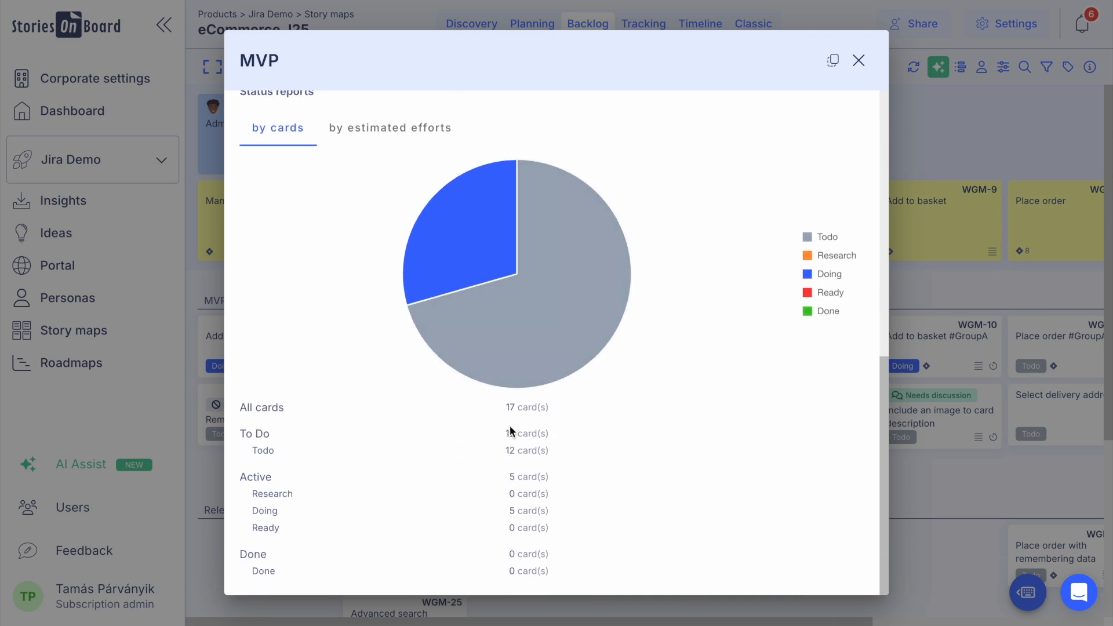
pyautogui.click(388, 133)
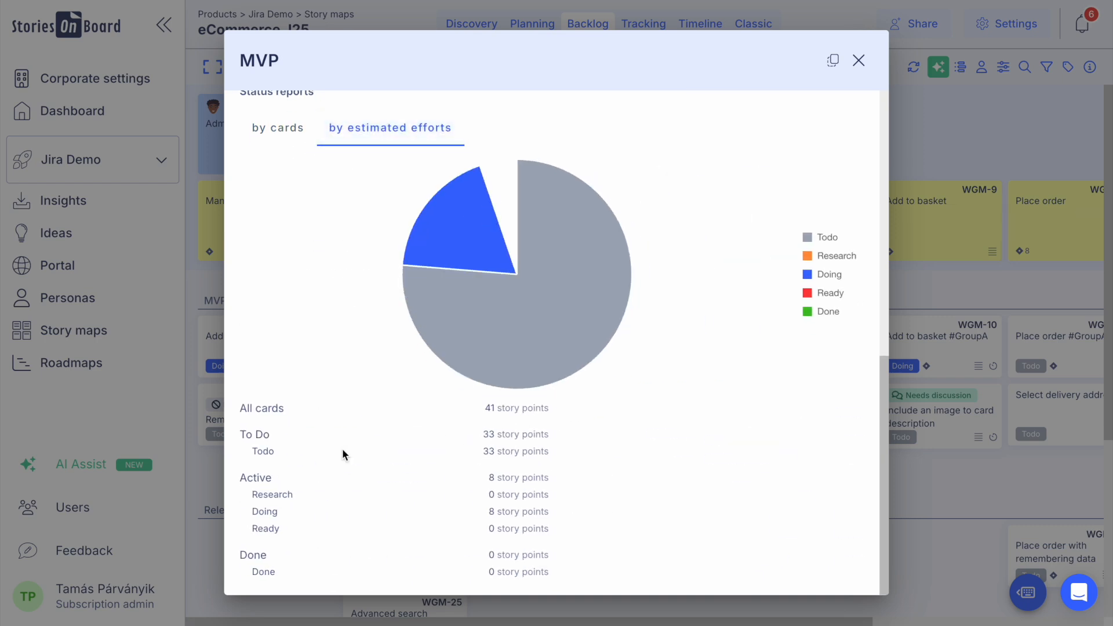
pyautogui.click(273, 138)
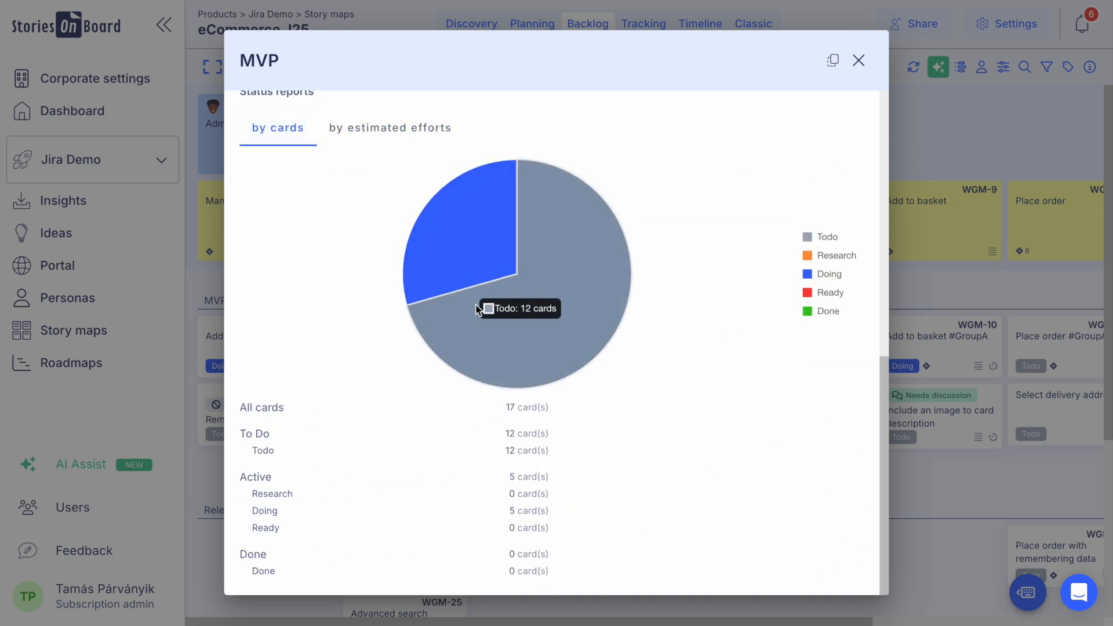
pyautogui.scroll(15, 481, 310)
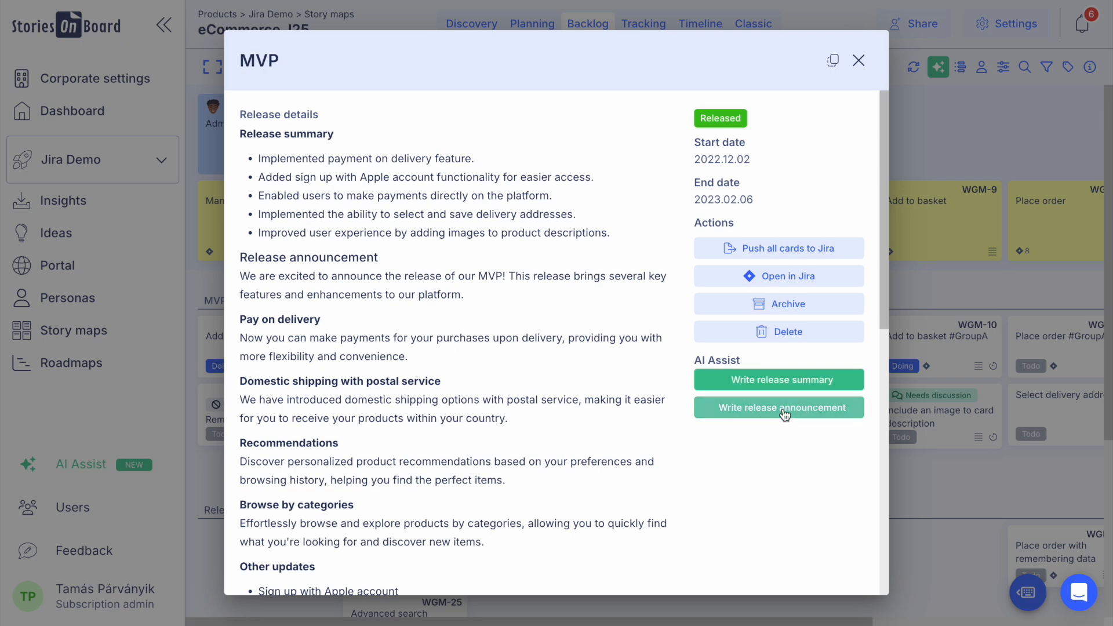
pyautogui.click(859, 61)
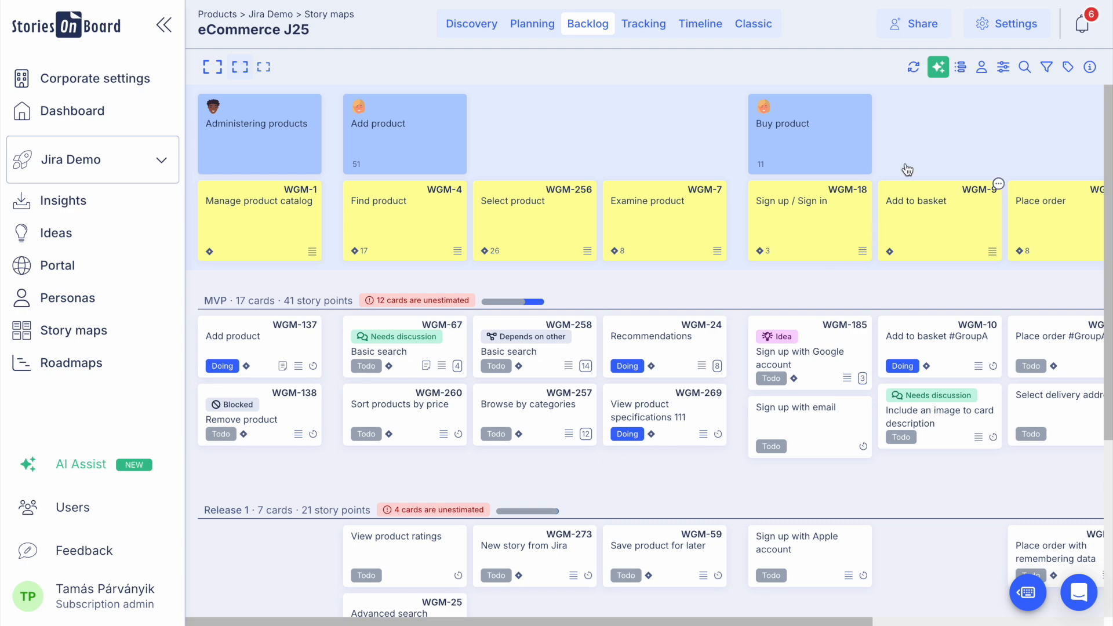
# Step: Examine the Import via JQL query option in the Jira integration settings and close them without saving
pyautogui.click(994, 36)
pyautogui.click(875, 174)
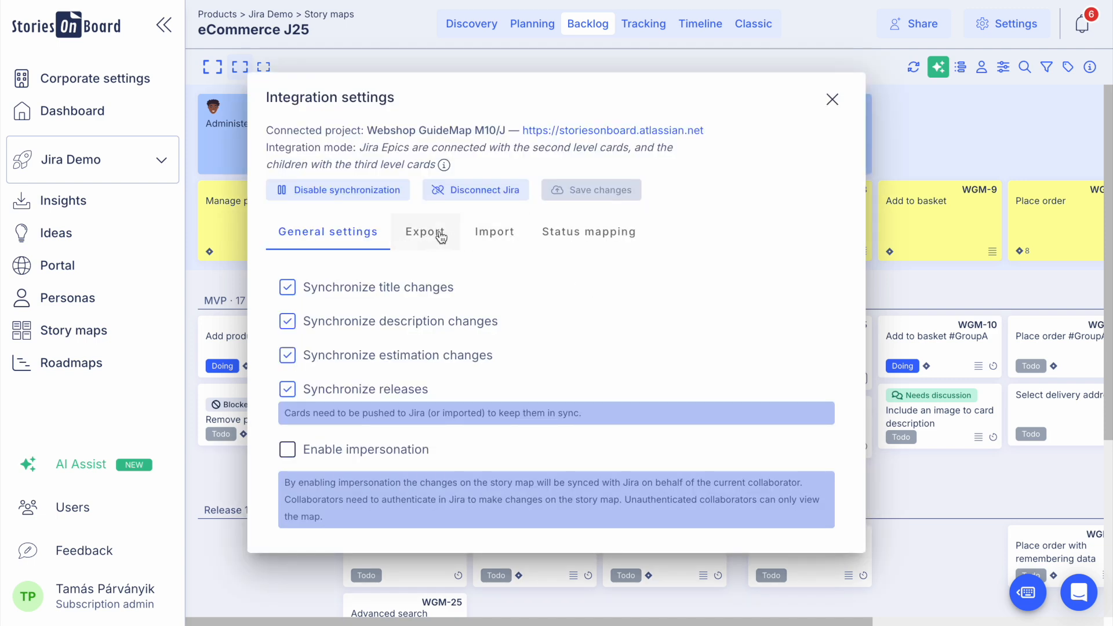
pyautogui.click(494, 232)
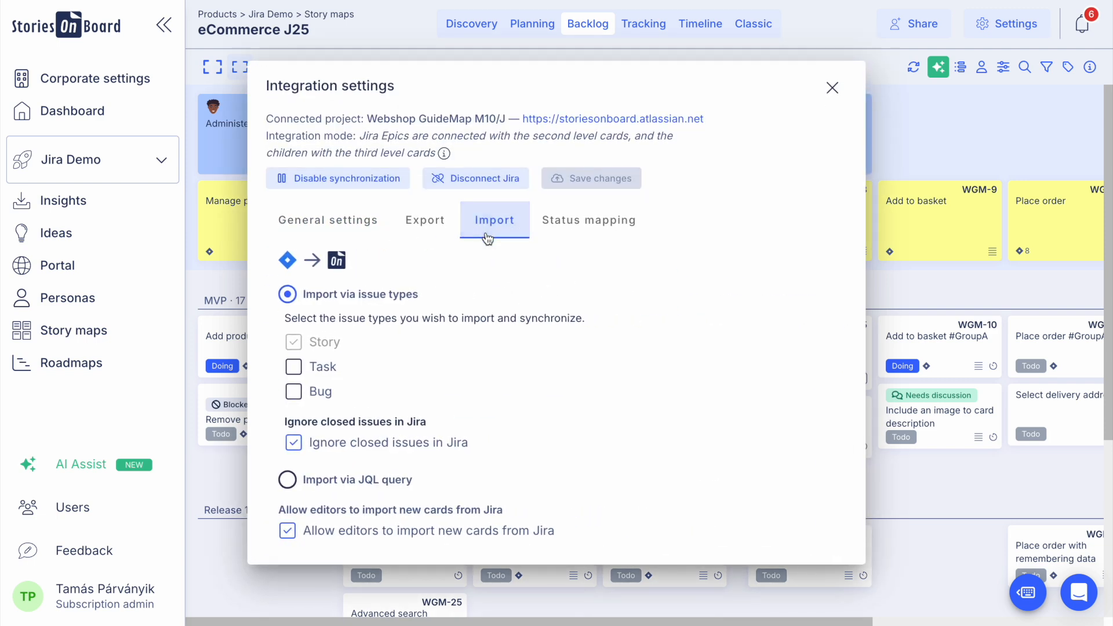
pyautogui.click(292, 479)
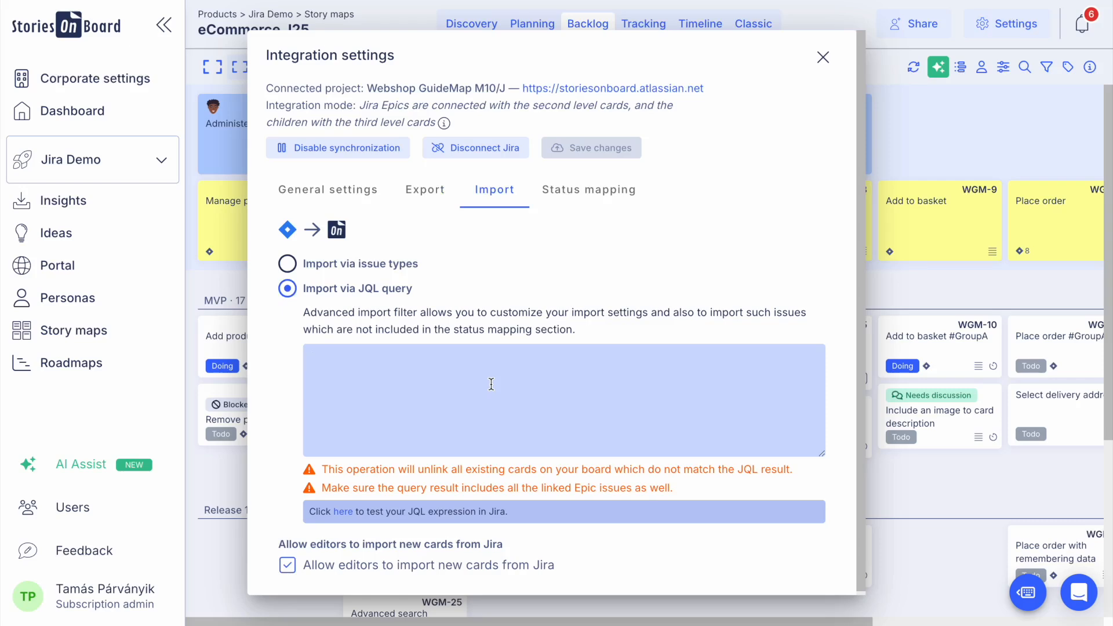
pyautogui.click(823, 57)
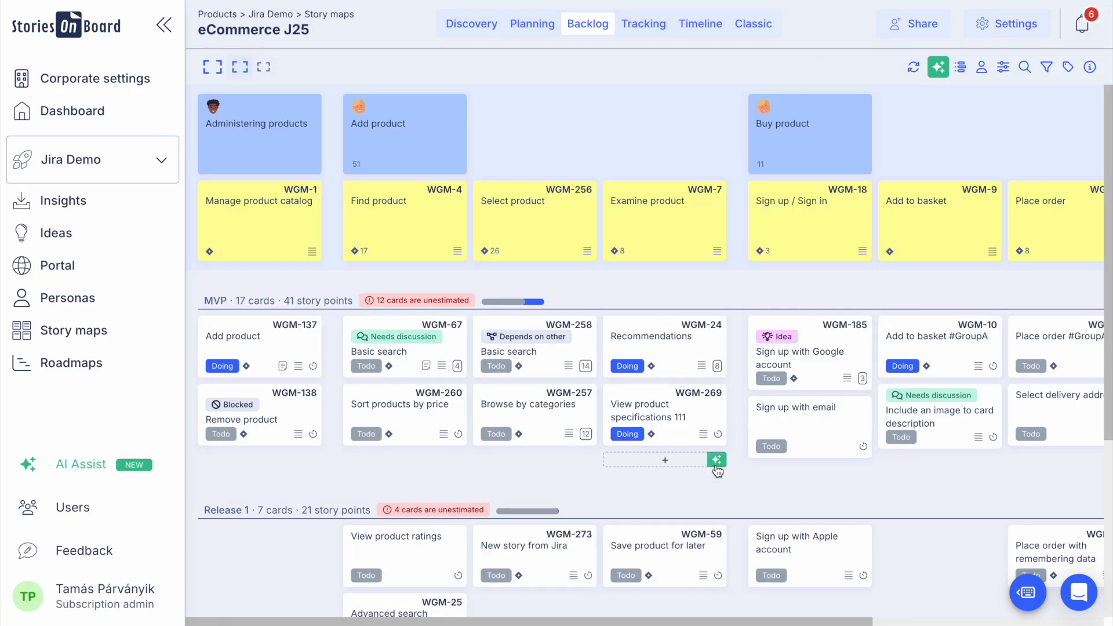